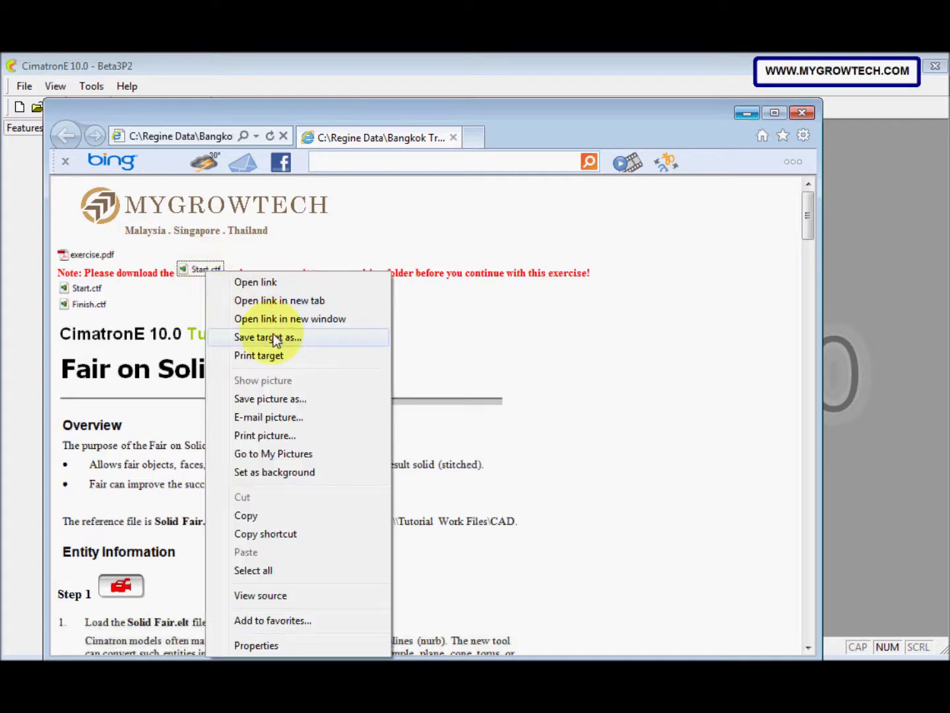
click(276, 338)
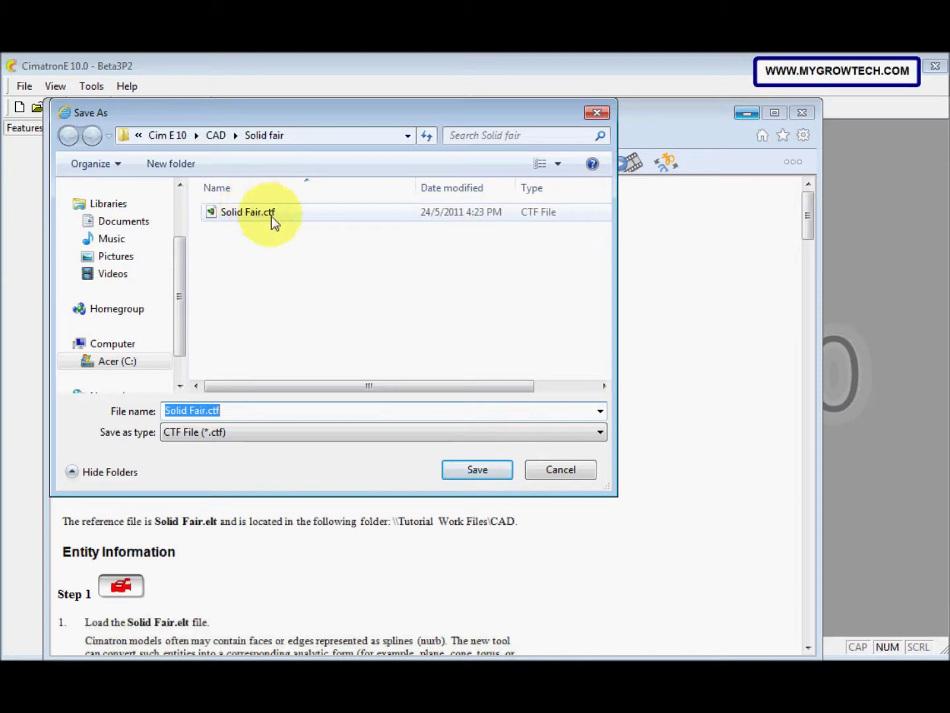
click(562, 470)
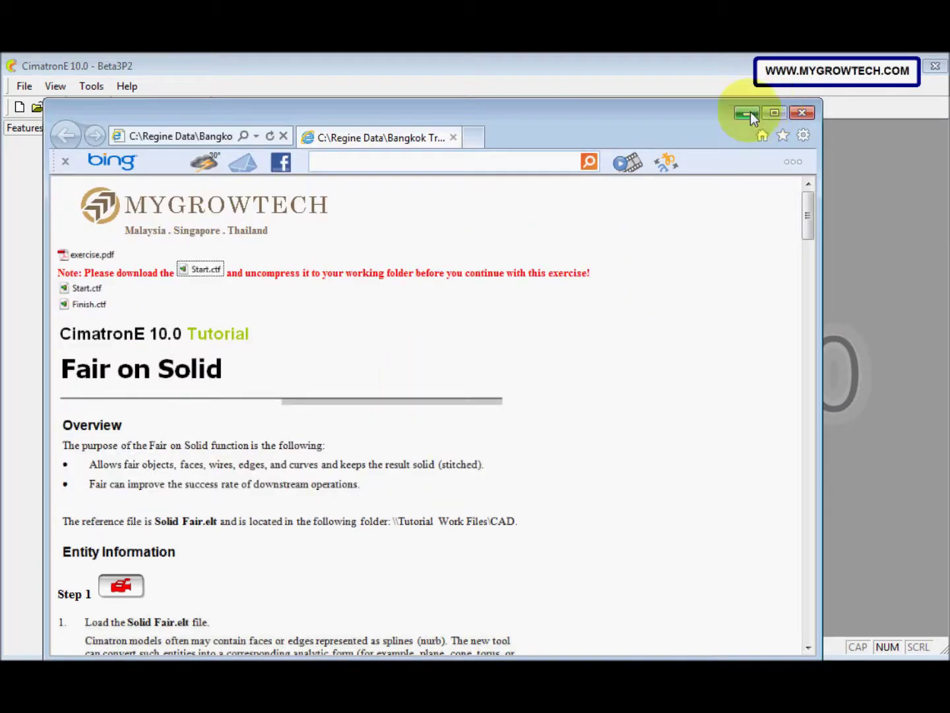
Switch to CimatronE and open the Solid Fair.ctf archive from the Solid fair folder for unpacking
click(748, 114)
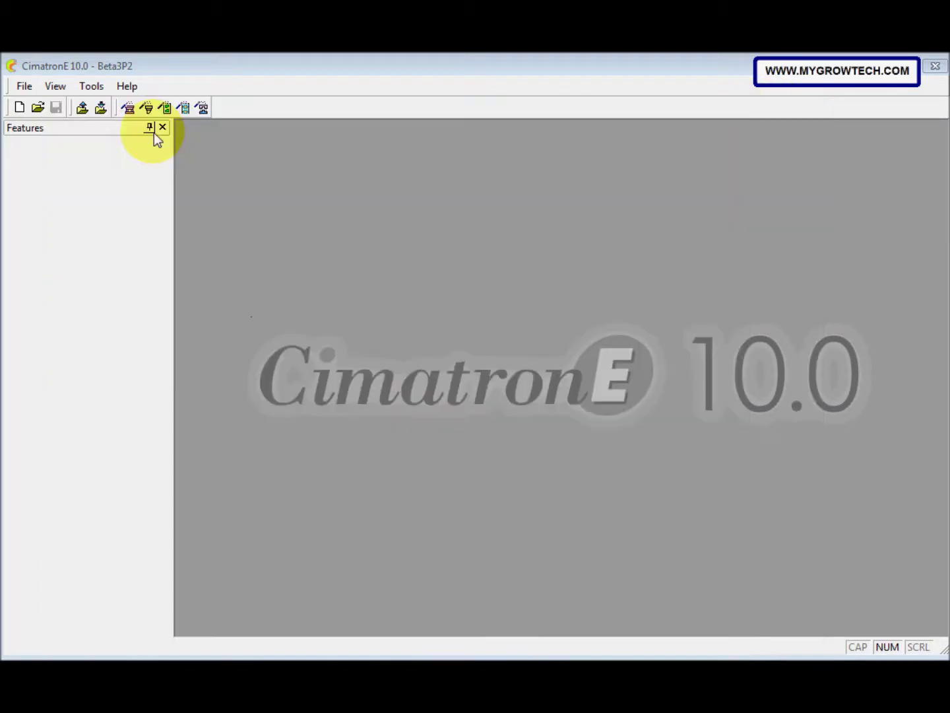
click(23, 86)
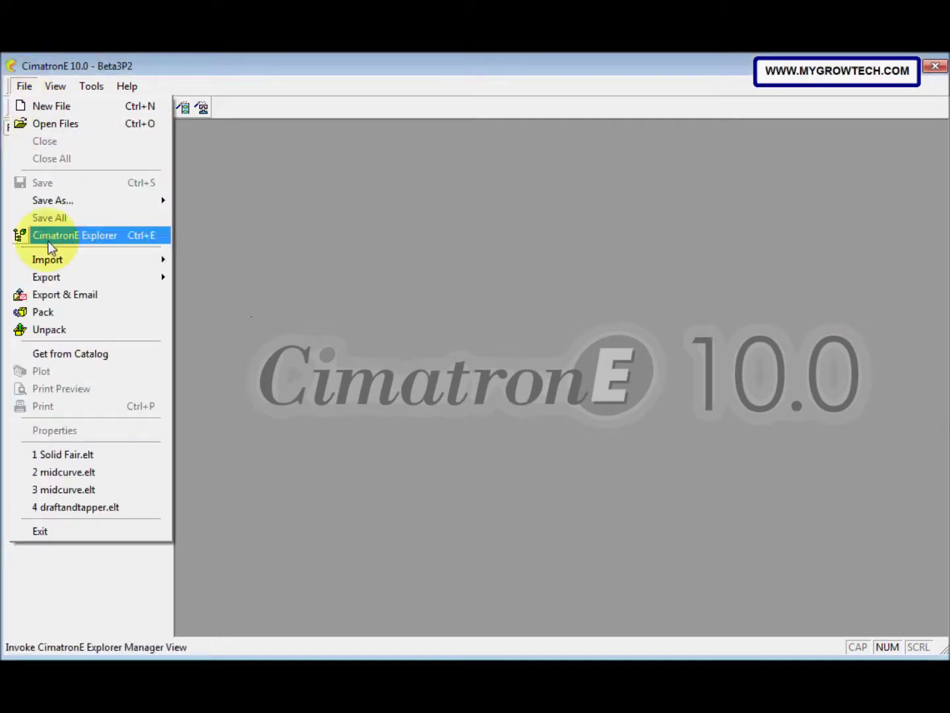
click(64, 328)
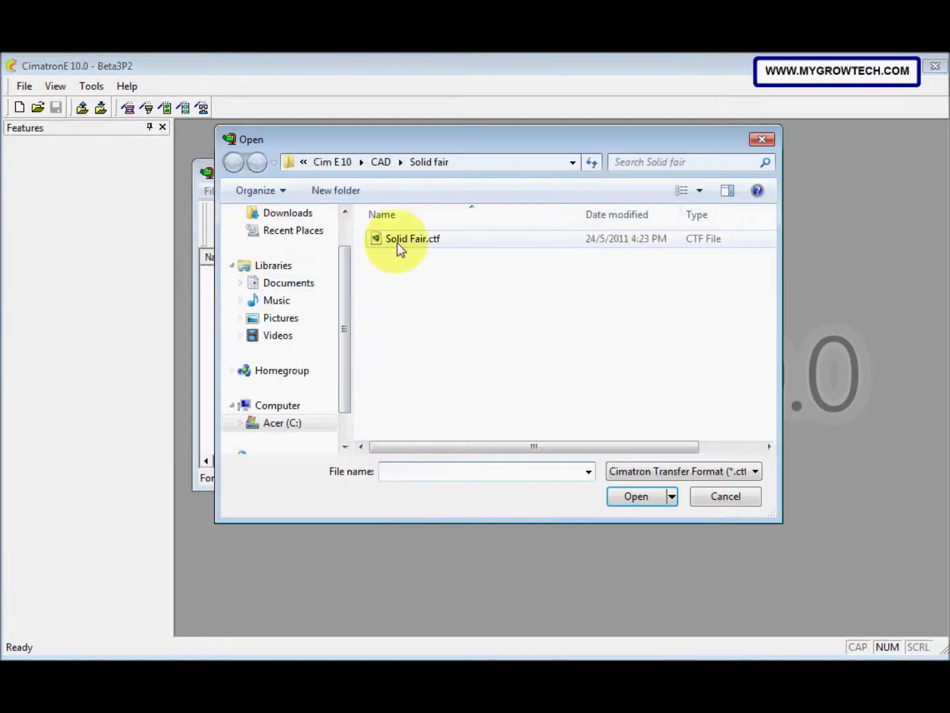
click(398, 242)
click(656, 503)
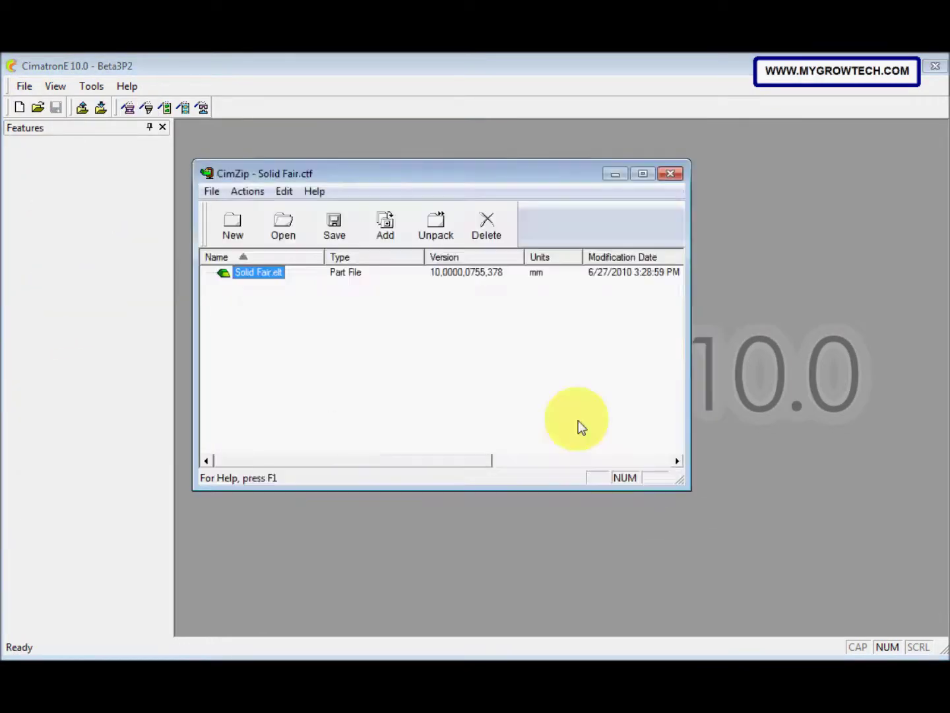
Unpack Solid Fair.elt into the Solid fair folder without folder history, replacing all existing files, and close CimZip
click(433, 237)
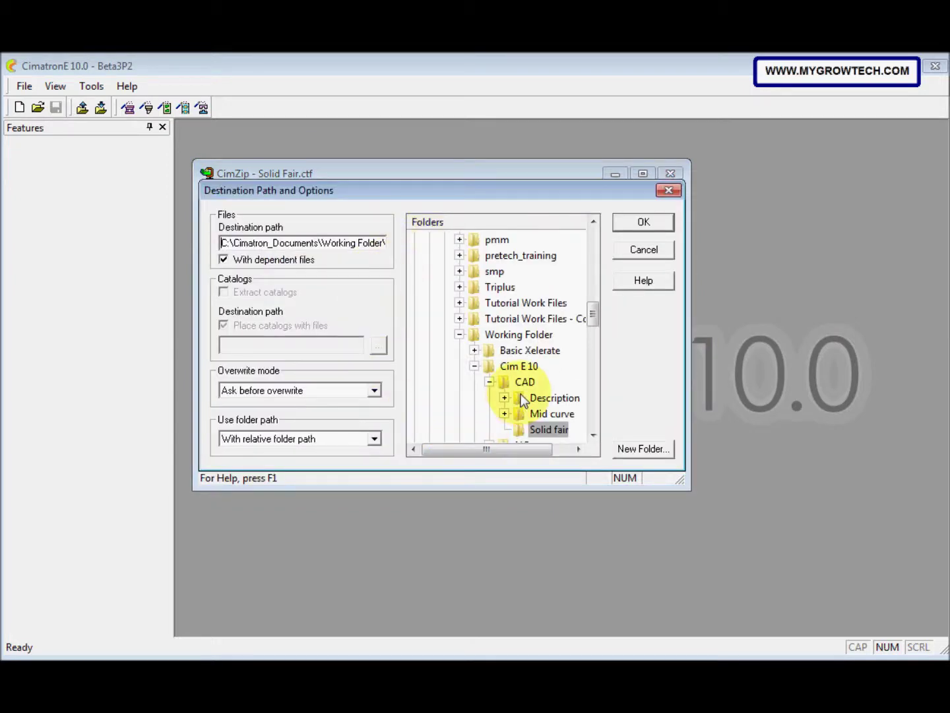
scroll(593, 324, down, 2)
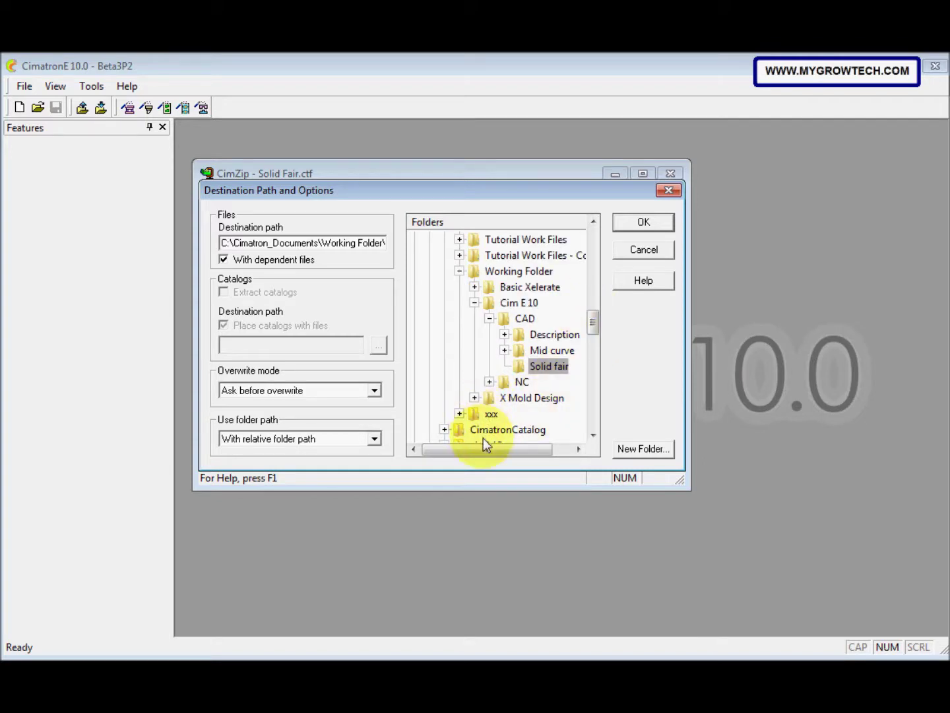
click(374, 439)
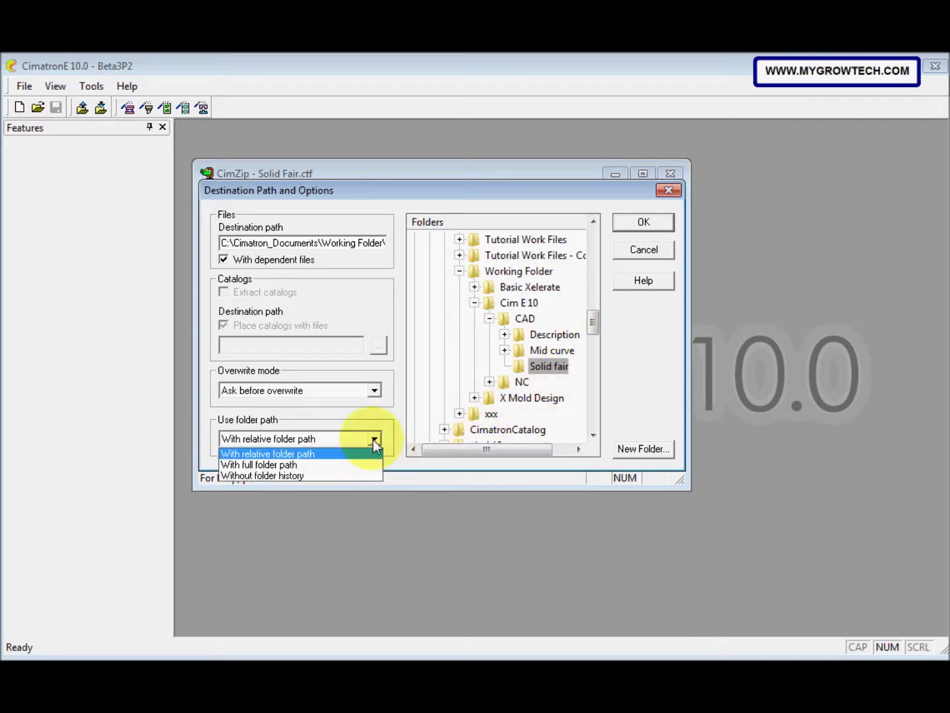
click(347, 474)
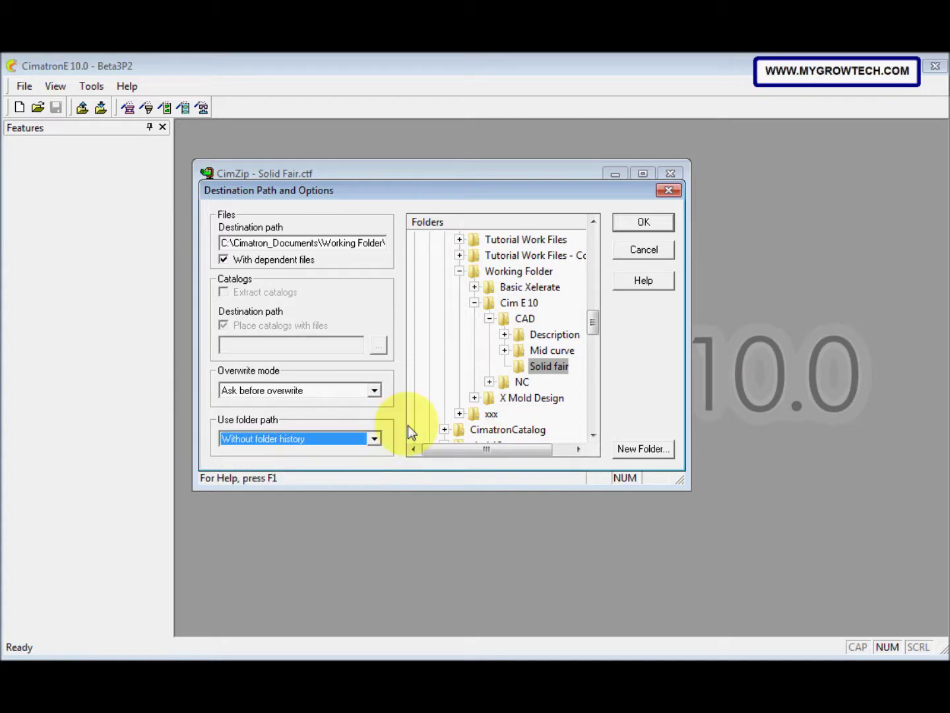
click(639, 223)
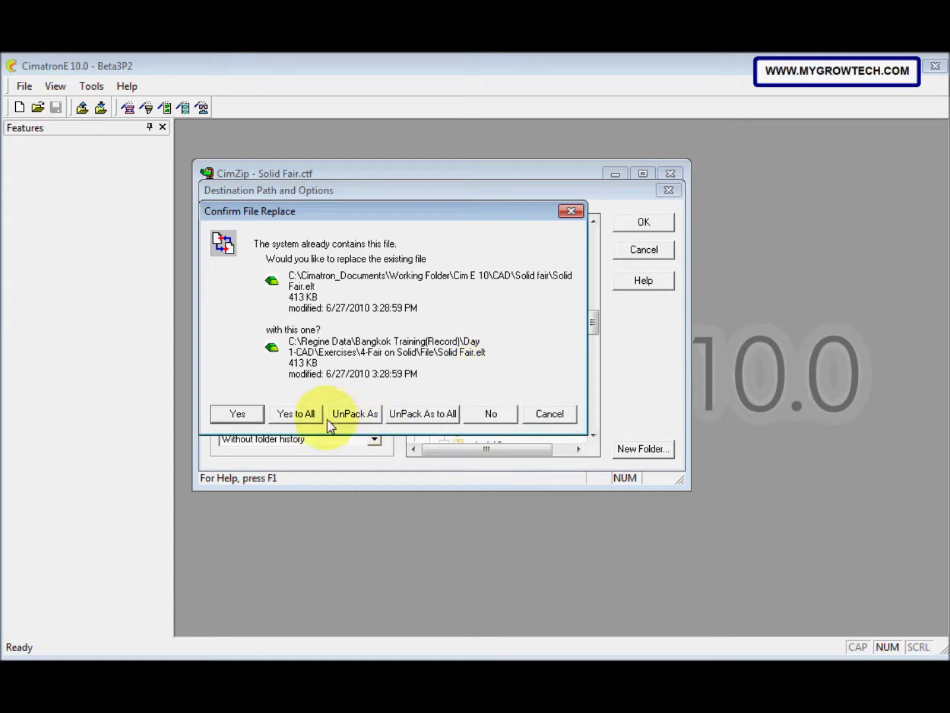
click(294, 414)
click(526, 368)
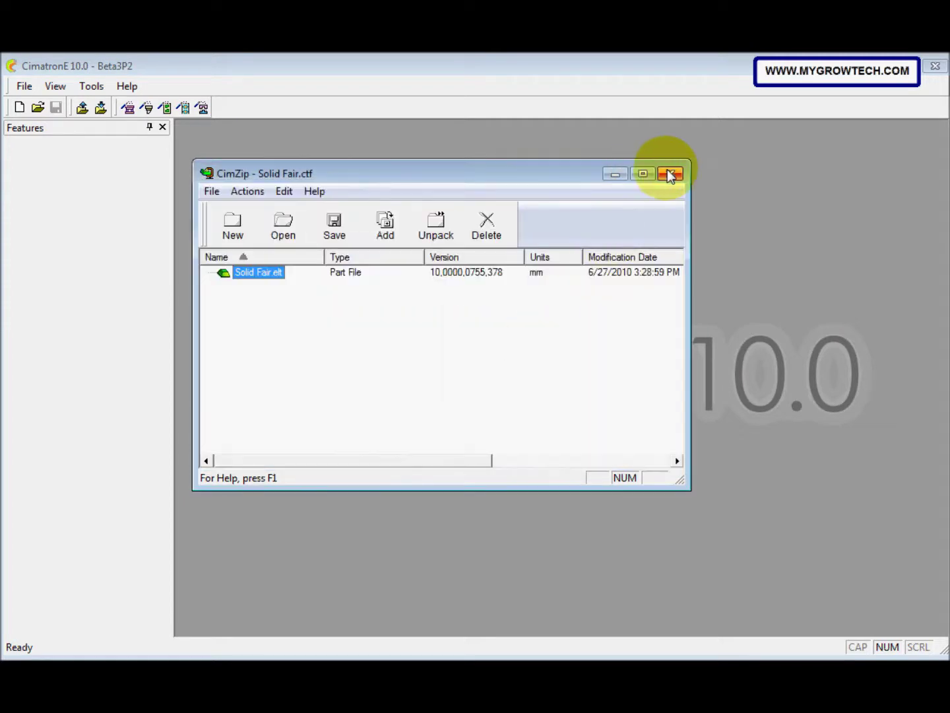
click(672, 175)
Load the part file Solid Fair.elt from the Solid fair folder
click(39, 107)
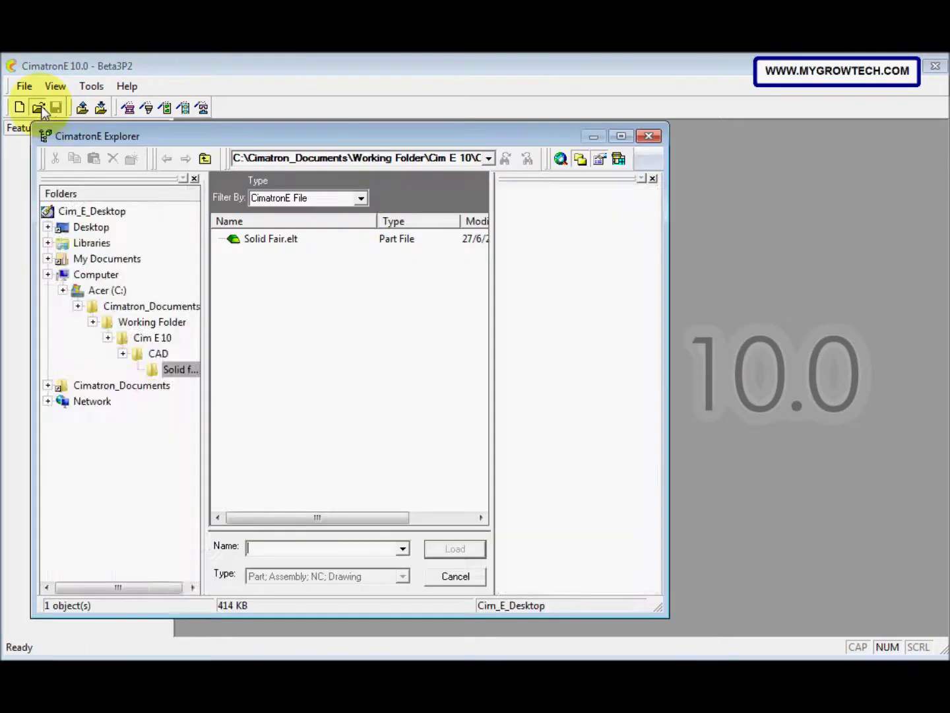
click(254, 240)
click(454, 549)
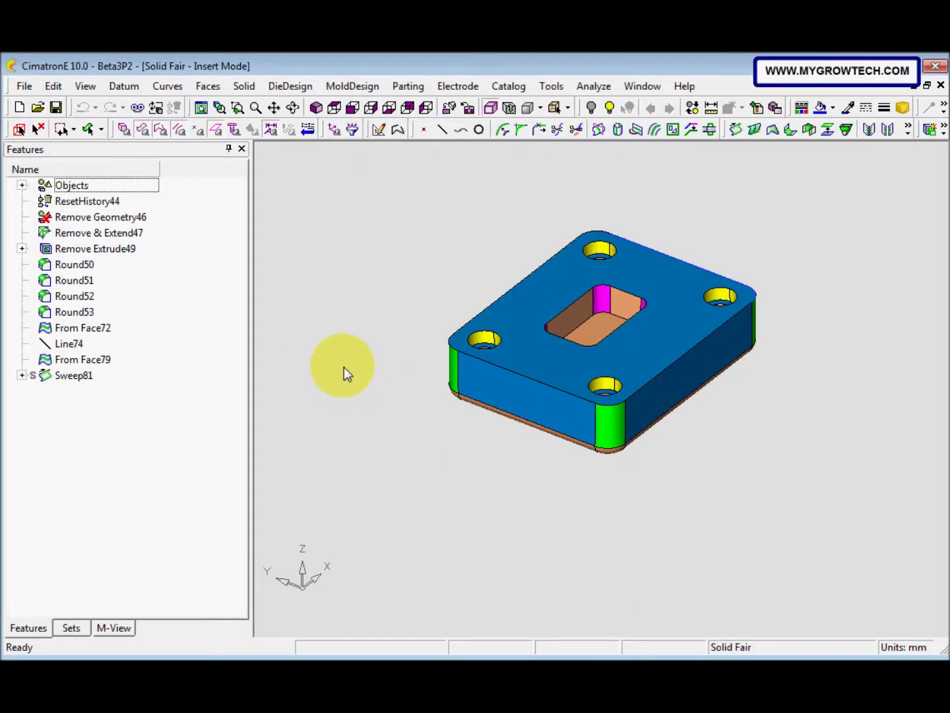
Examine the entity information of the pocket's magenta corner face, the green front corner face and the adjoining blue side face
ctrl+drag(572, 441, 543, 443)
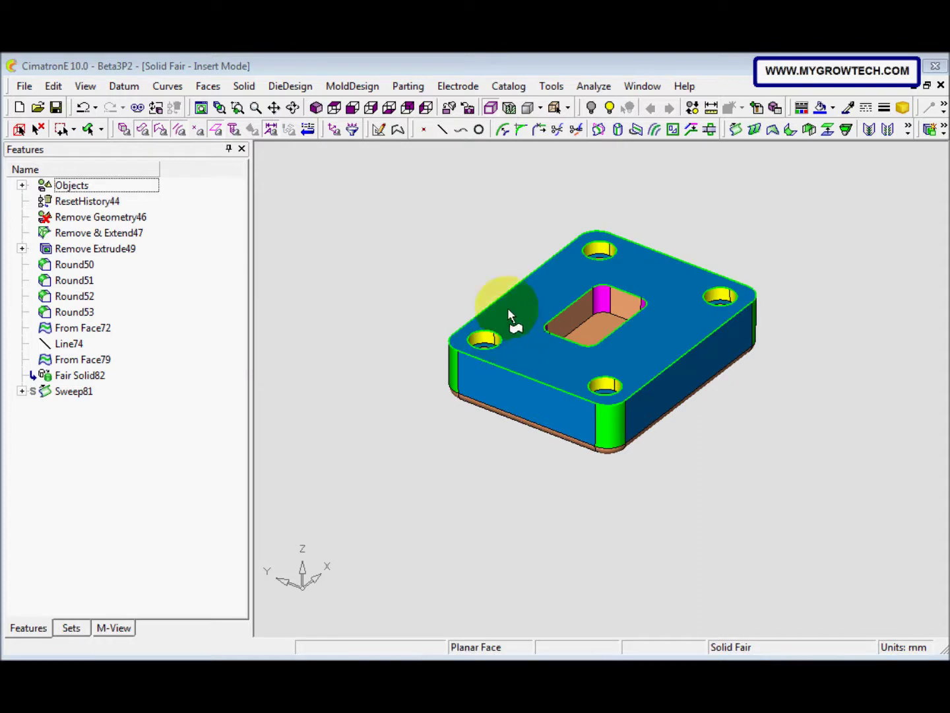
click(588, 88)
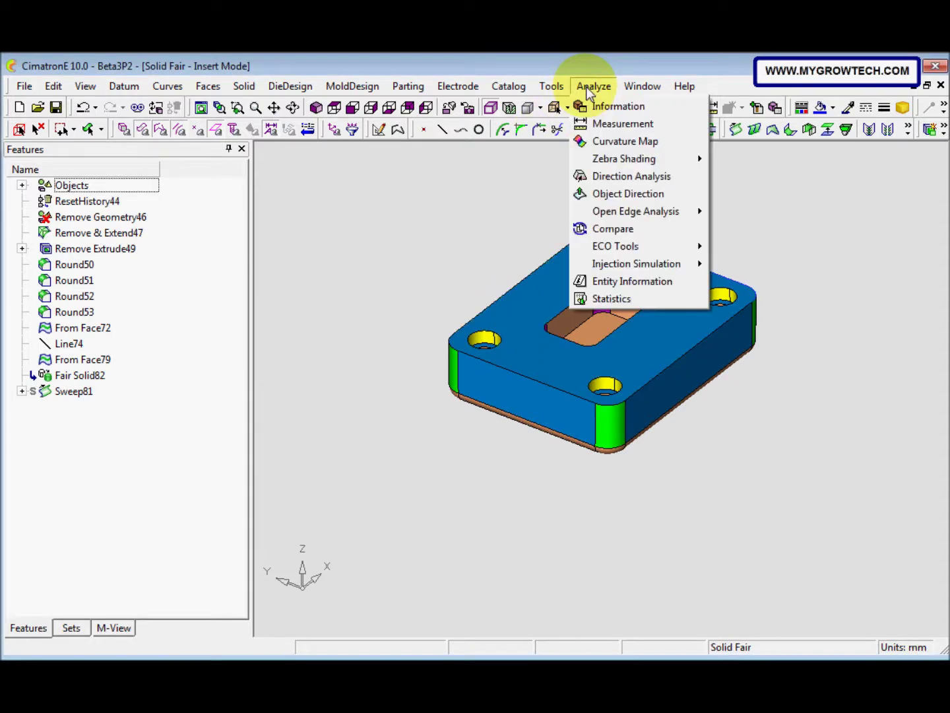
click(652, 283)
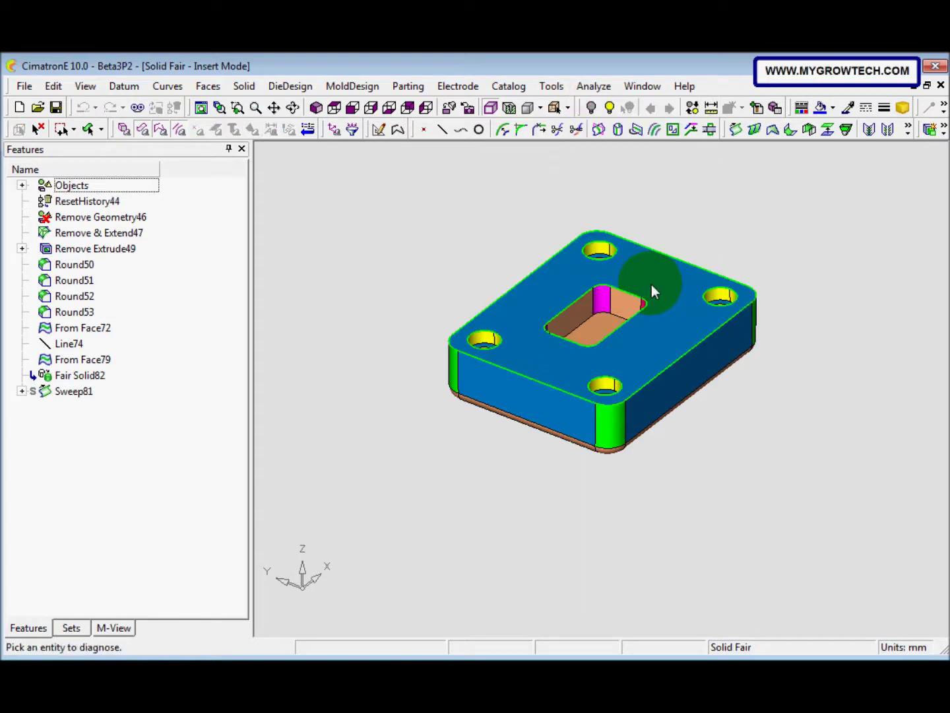
click(597, 294)
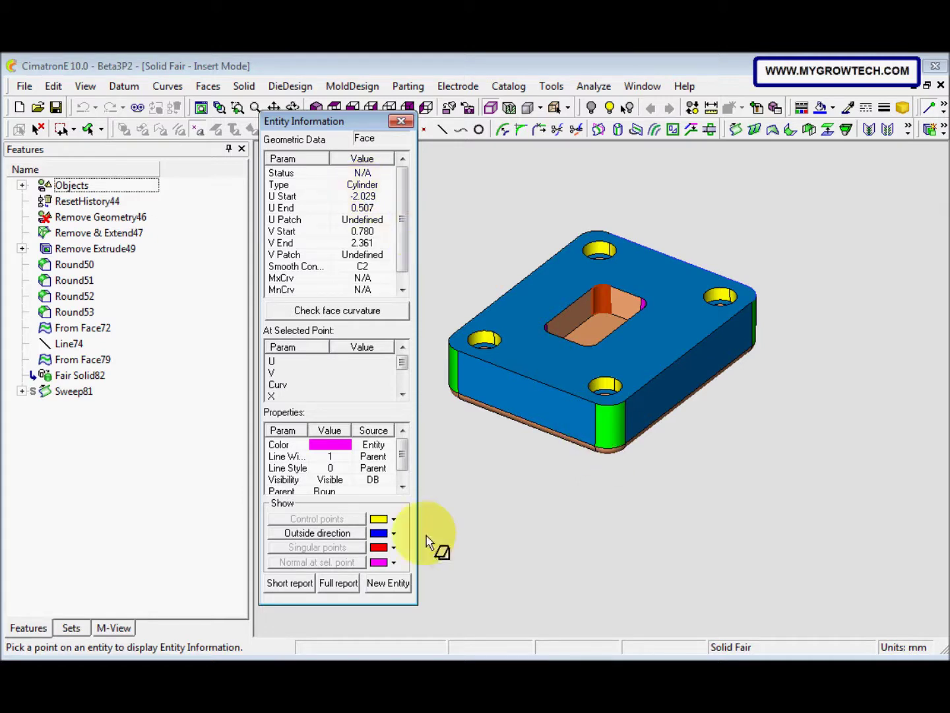
click(396, 590)
click(602, 425)
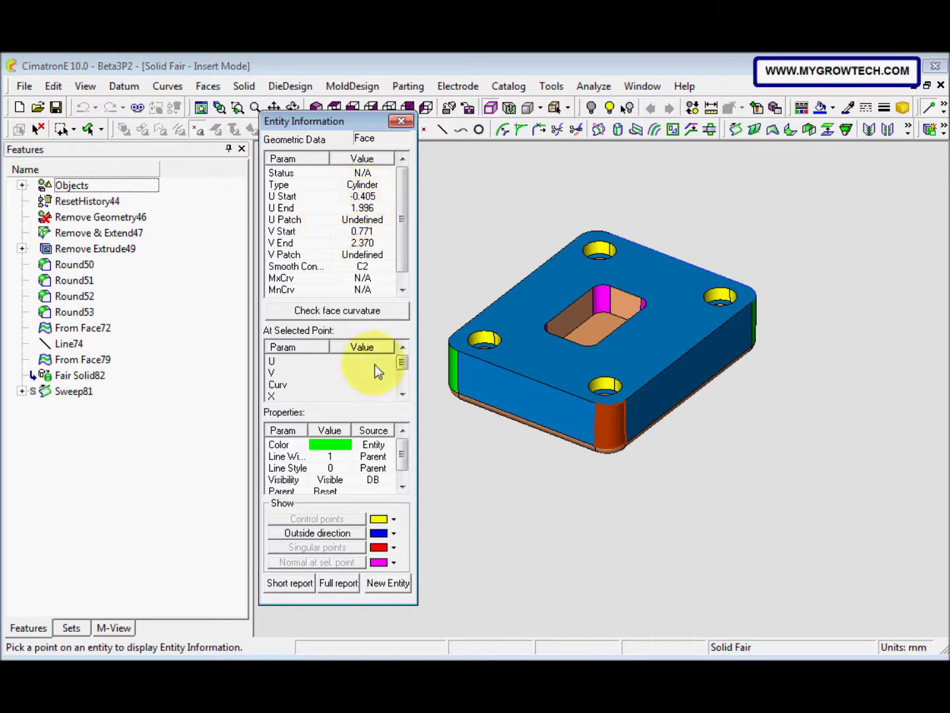
click(398, 583)
click(513, 383)
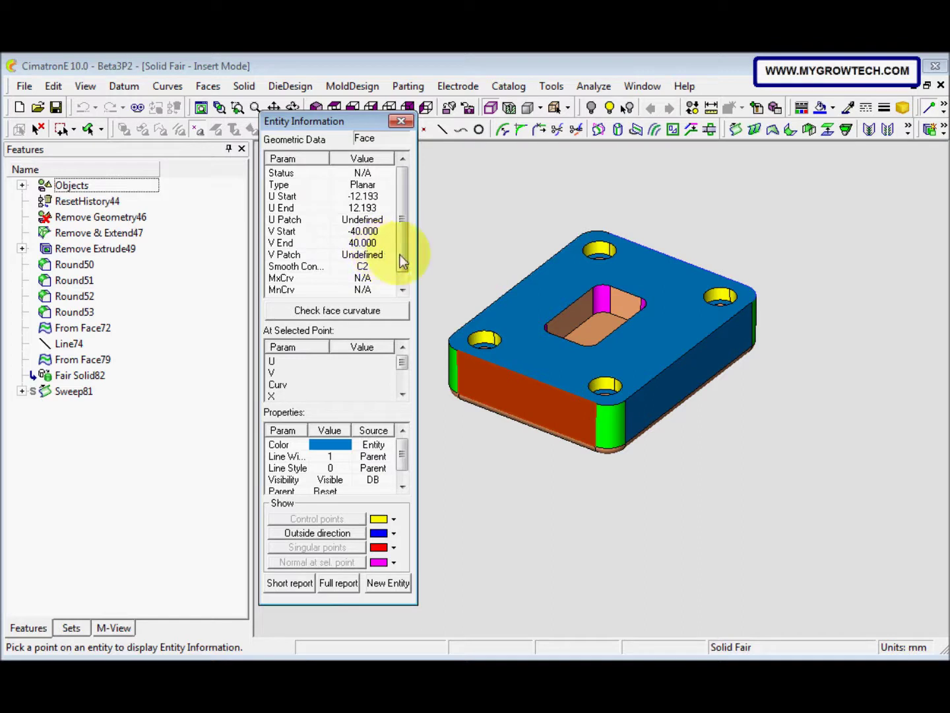
middle_click(456, 248)
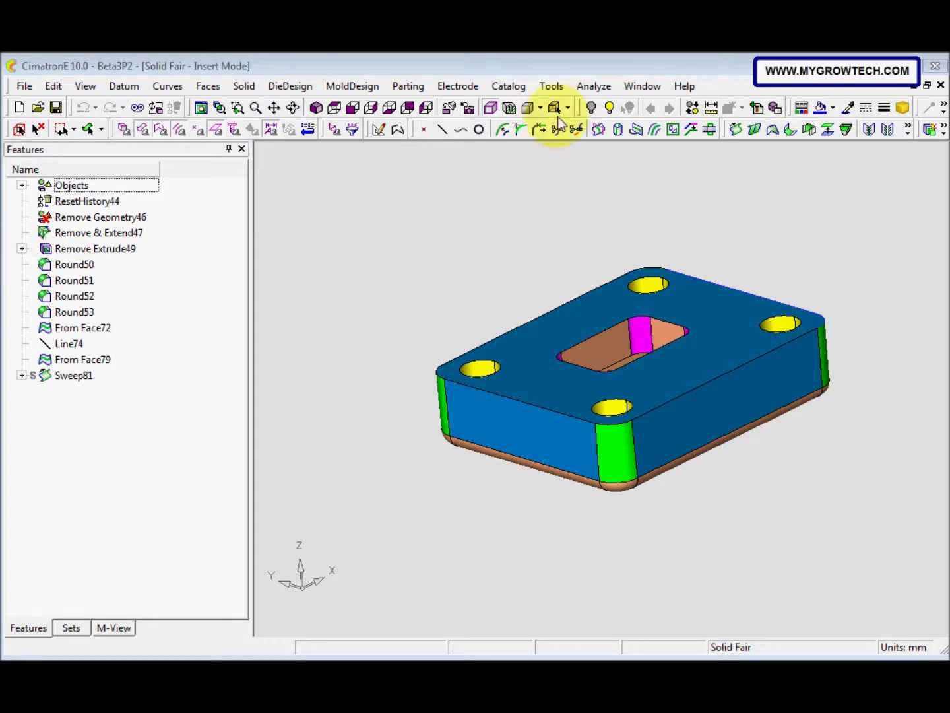
Check the face type of the pocket's magenta corner and the green front outer corner with Entity Information
click(590, 89)
click(612, 278)
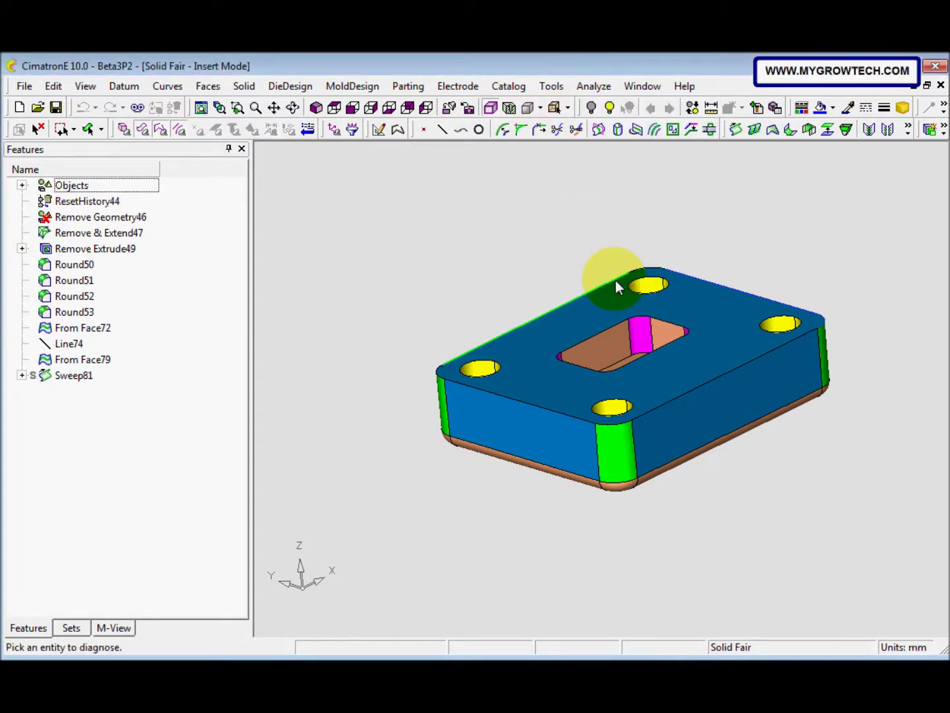
click(643, 338)
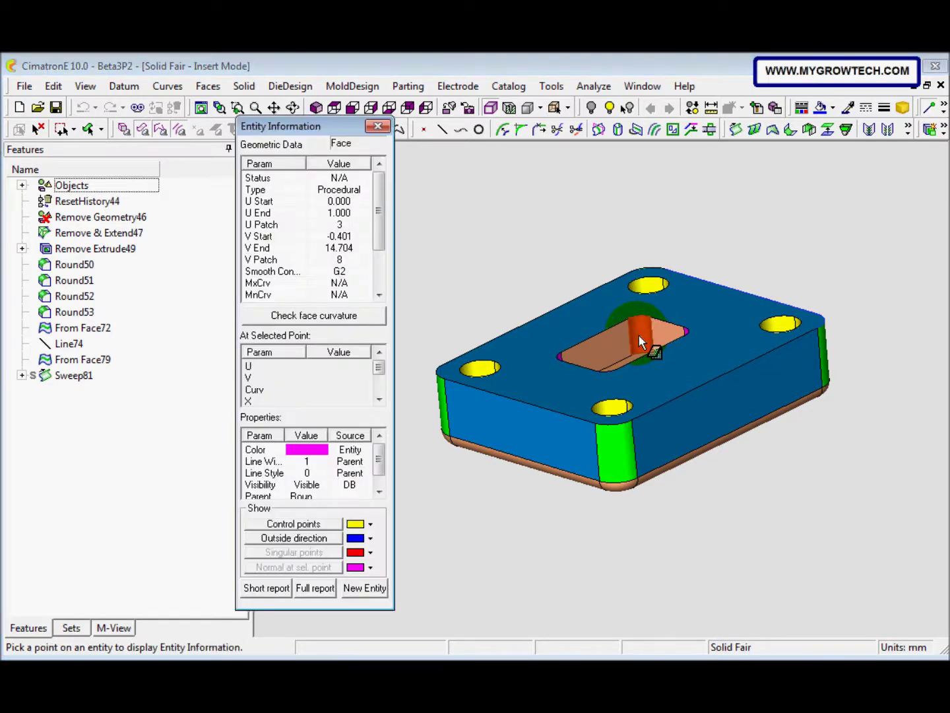
click(582, 346)
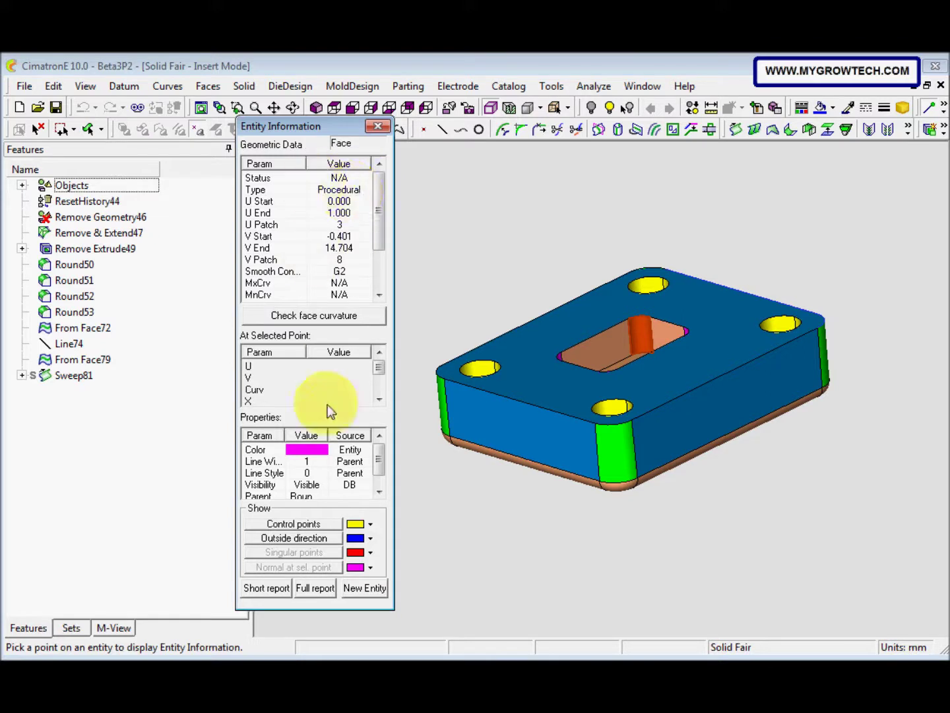
click(368, 588)
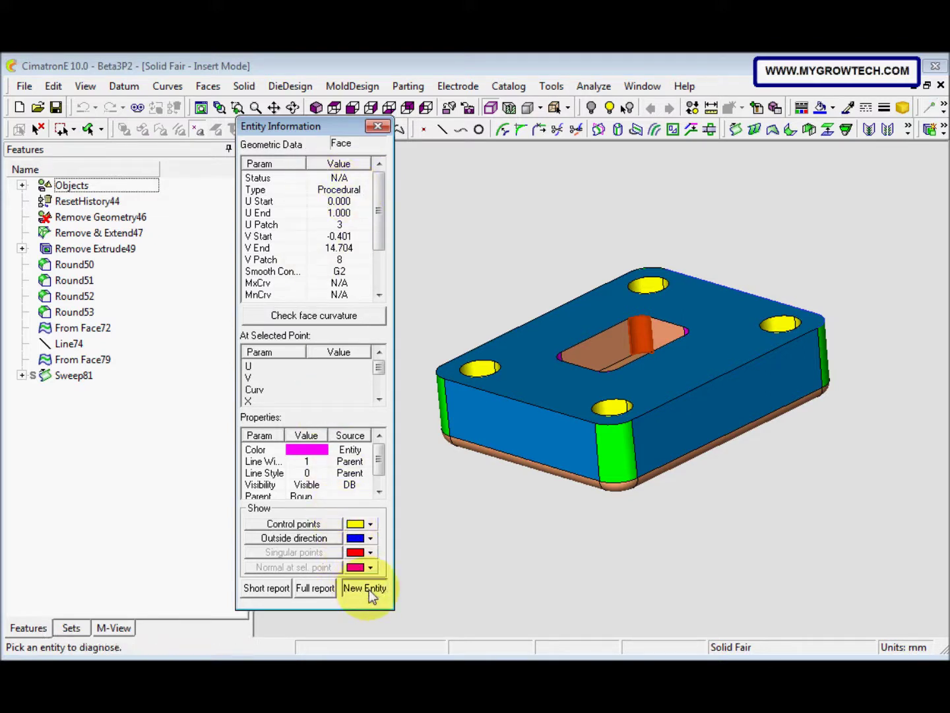
click(617, 453)
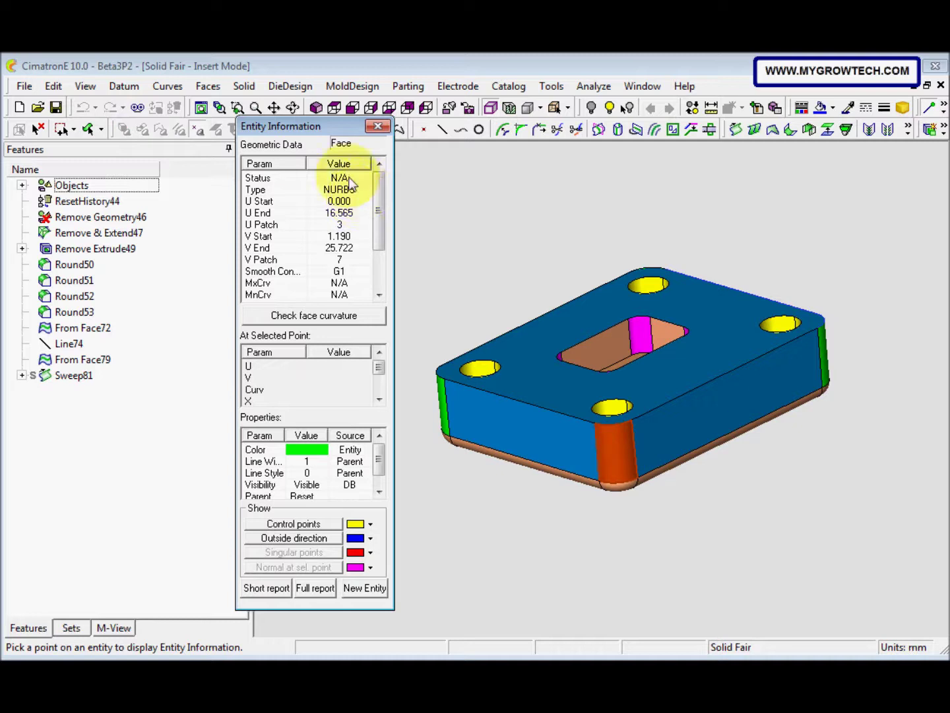
Examine the entity information of the whole solid object and display its tolerant geometry
click(373, 588)
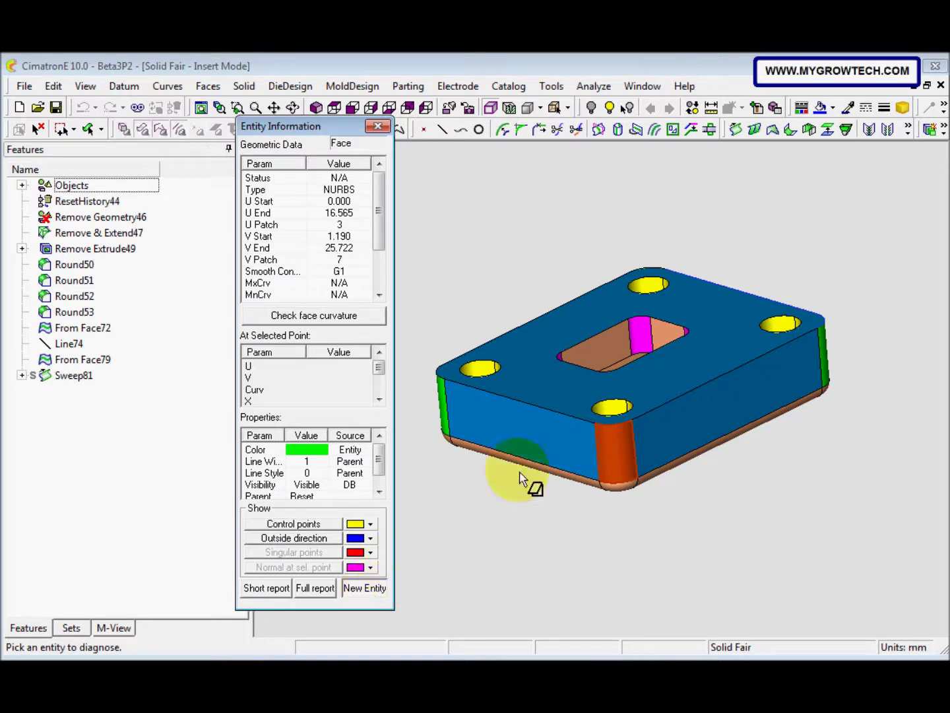
click(607, 449)
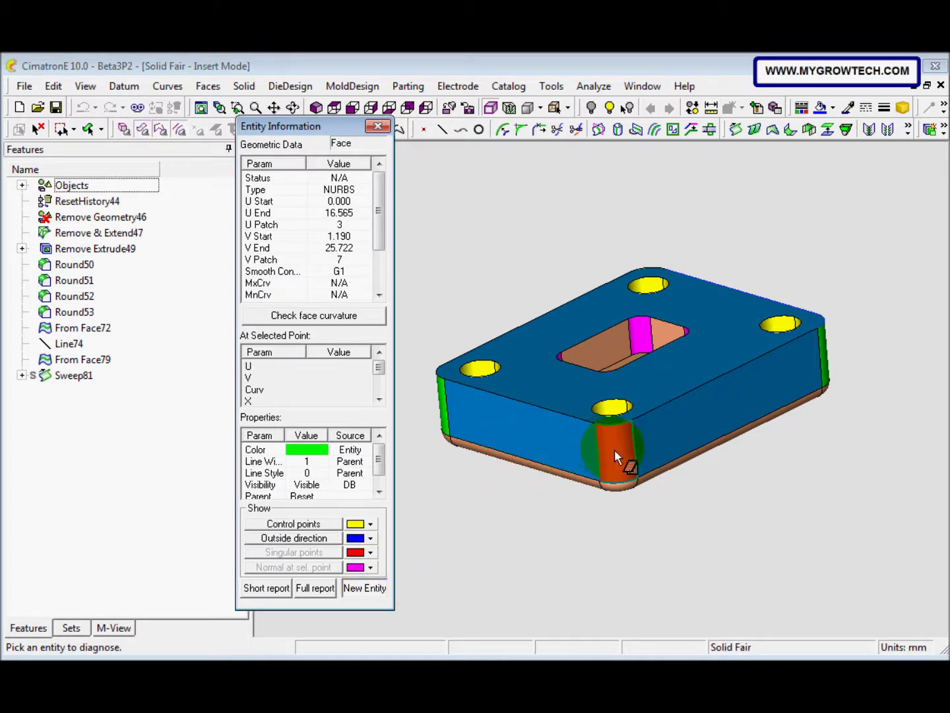
click(127, 132)
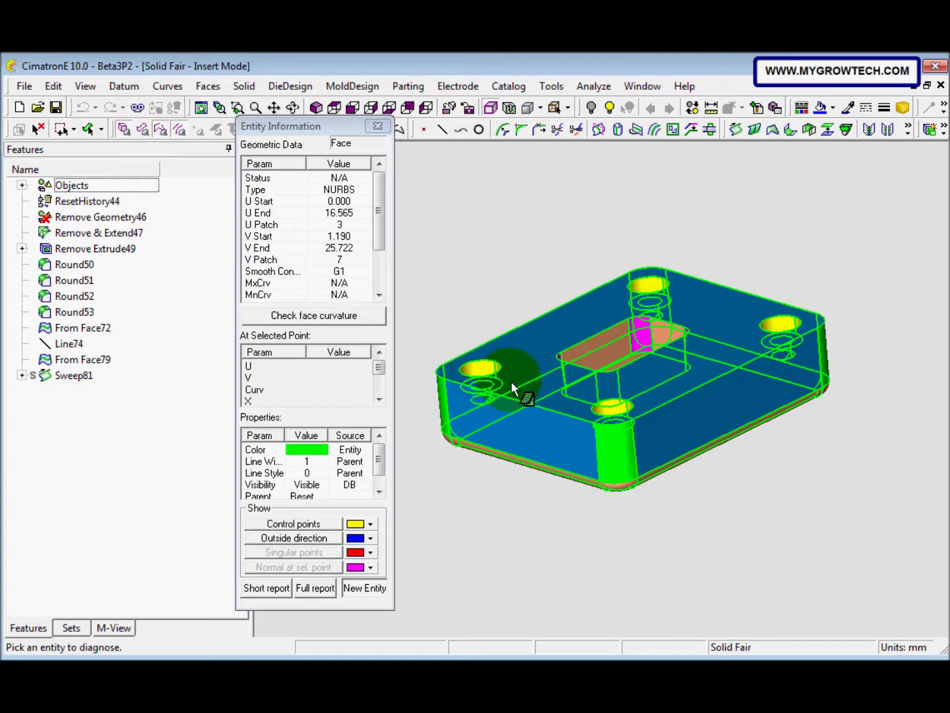
click(531, 396)
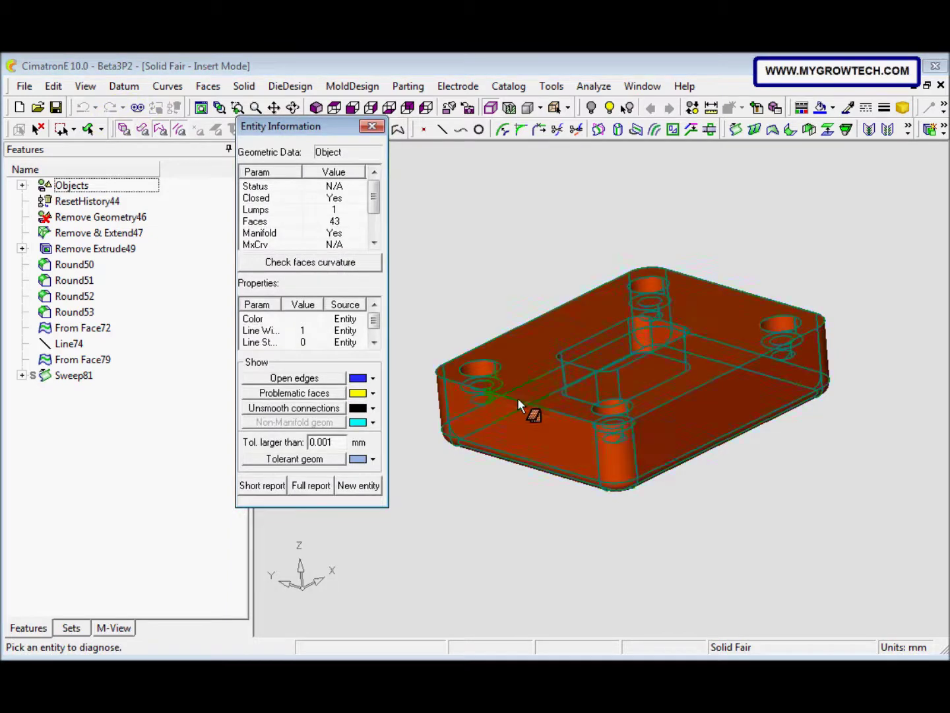
click(329, 460)
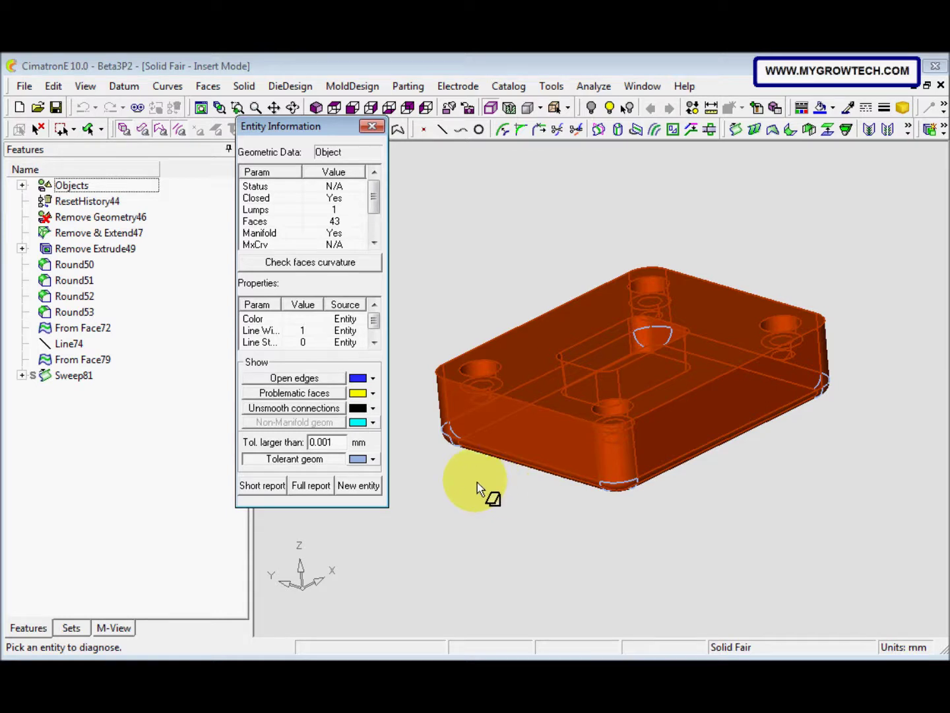
middle_click(446, 467)
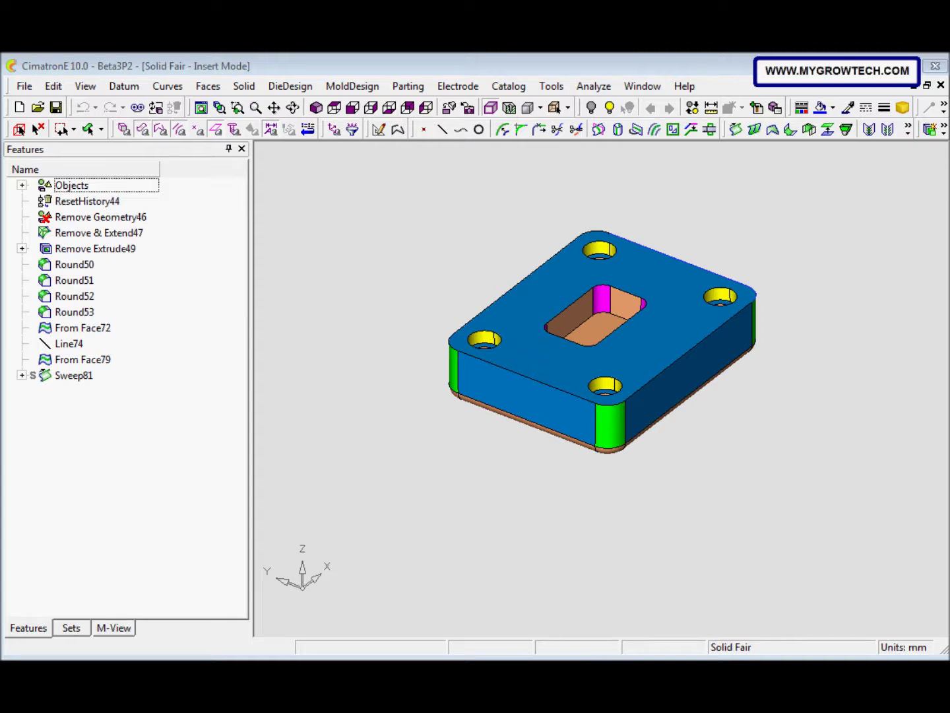
Fair the closed plate object with the Fair Solid function
click(244, 87)
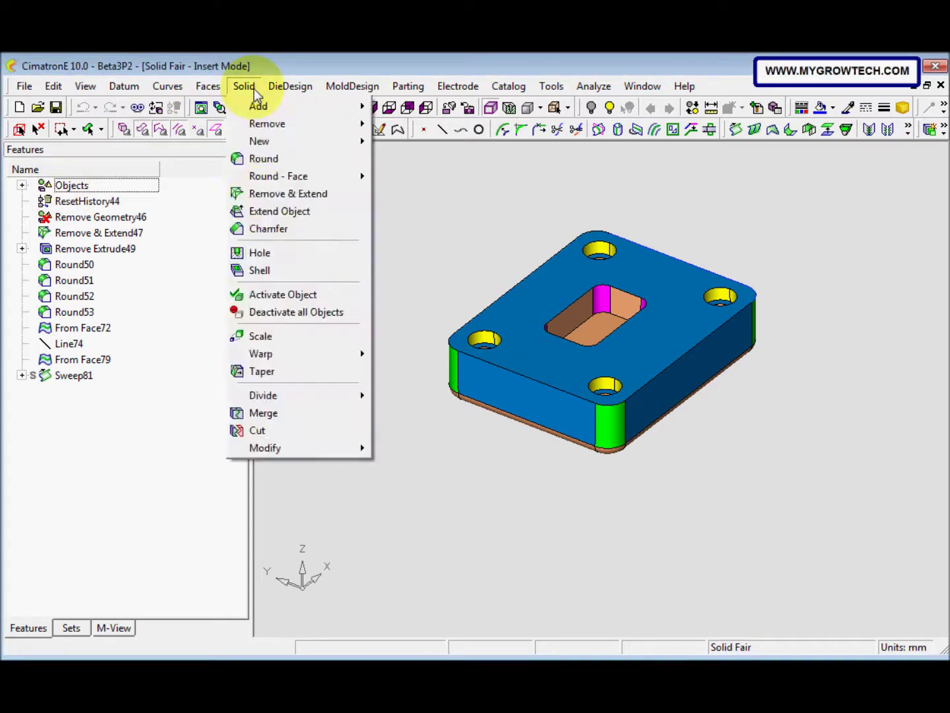
mouse_move(288, 448)
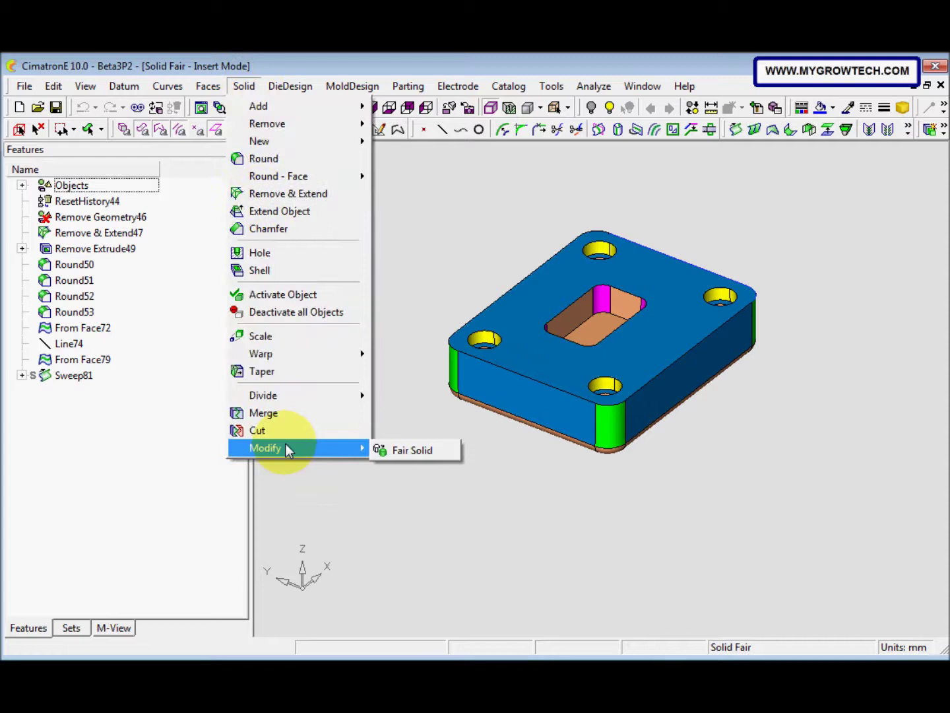
click(411, 449)
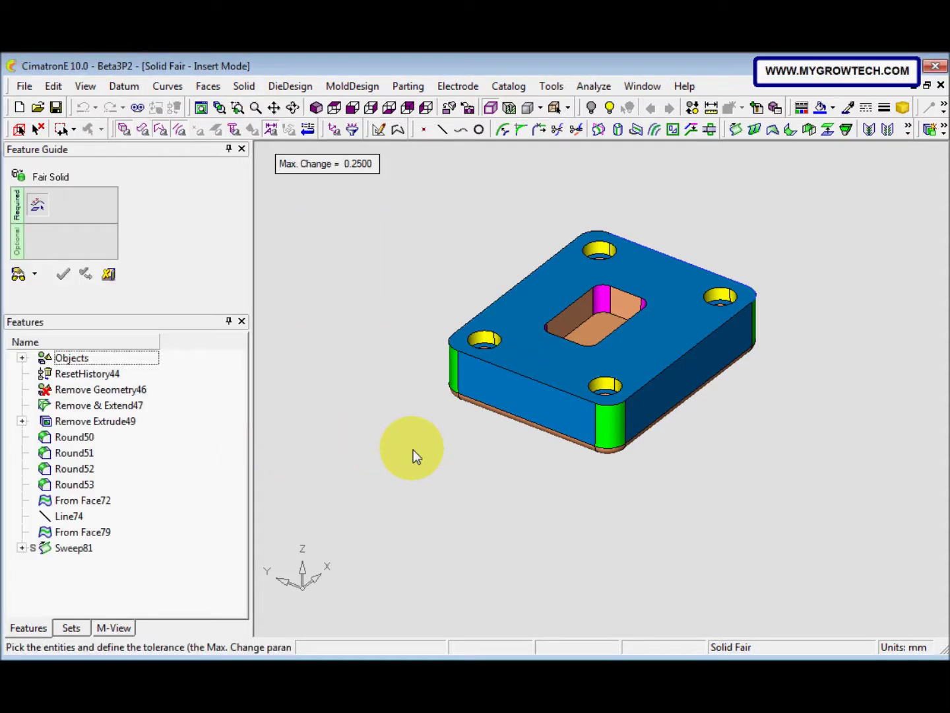
click(497, 364)
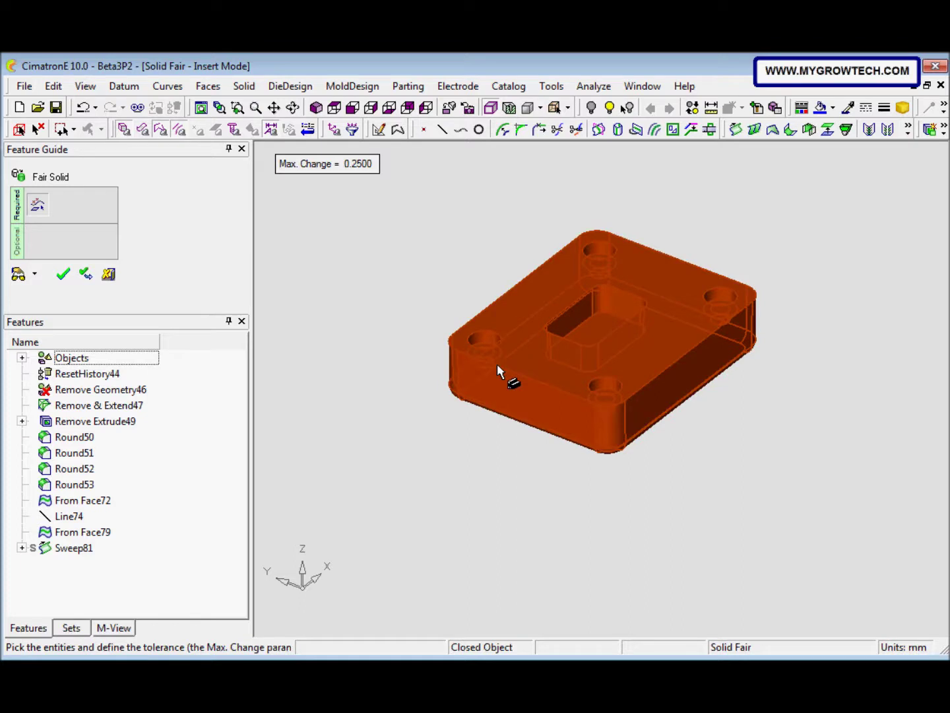
right_click(382, 334)
click(384, 337)
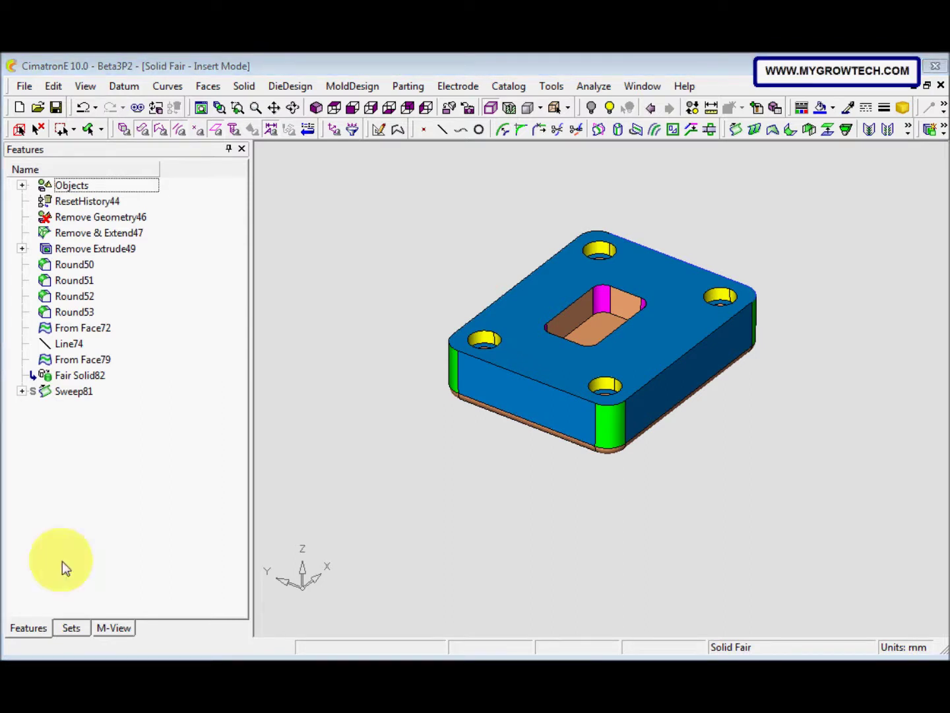
Show the single face set and examine the entity information of its detached curve beside the plate's corner
click(75, 626)
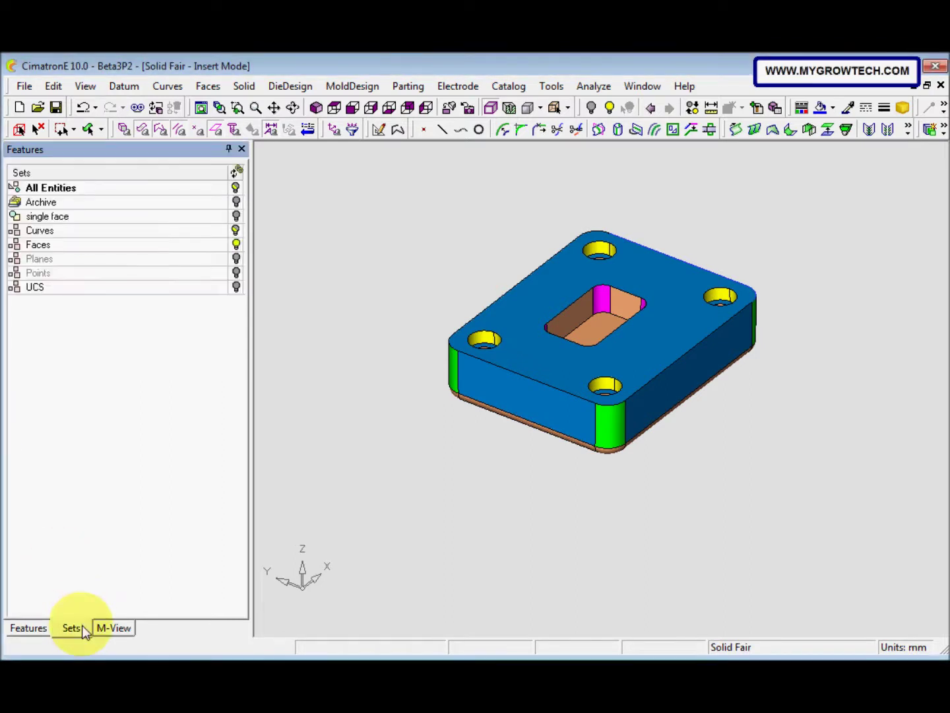
click(239, 216)
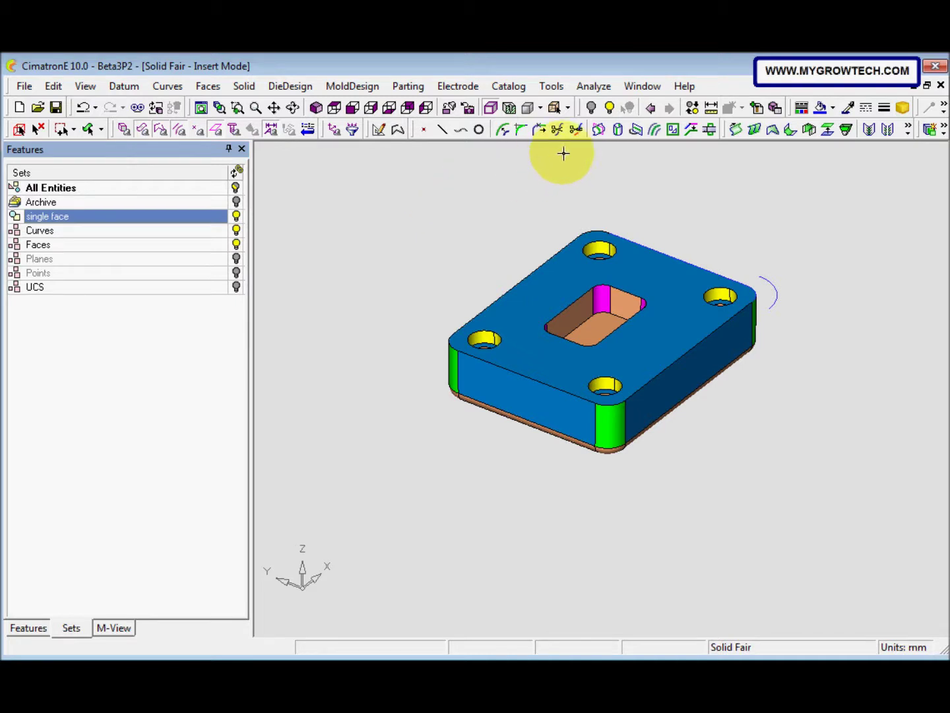
click(592, 87)
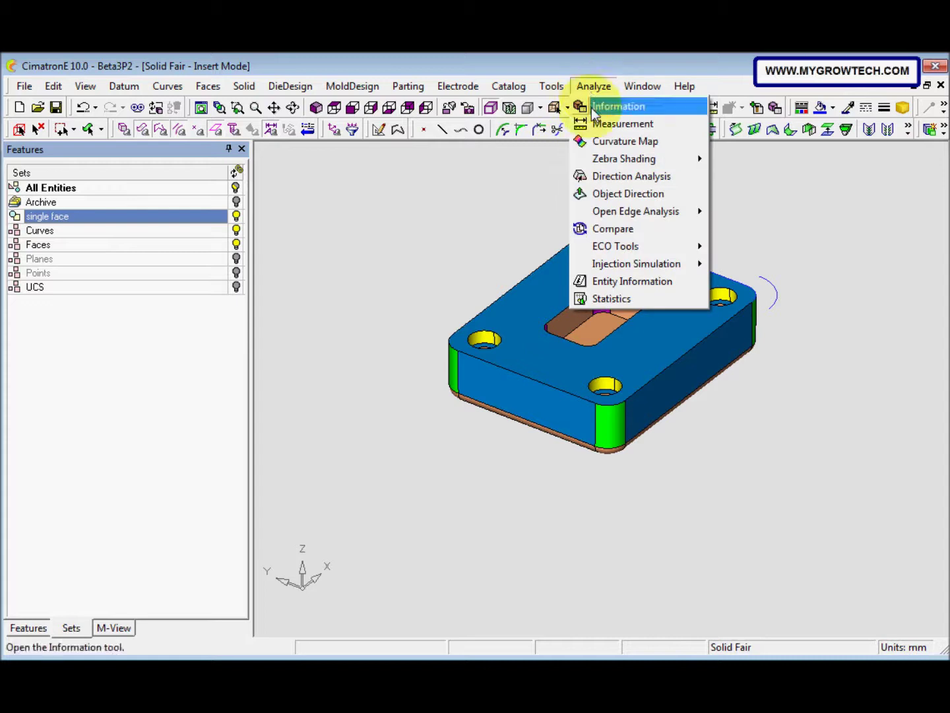
click(633, 282)
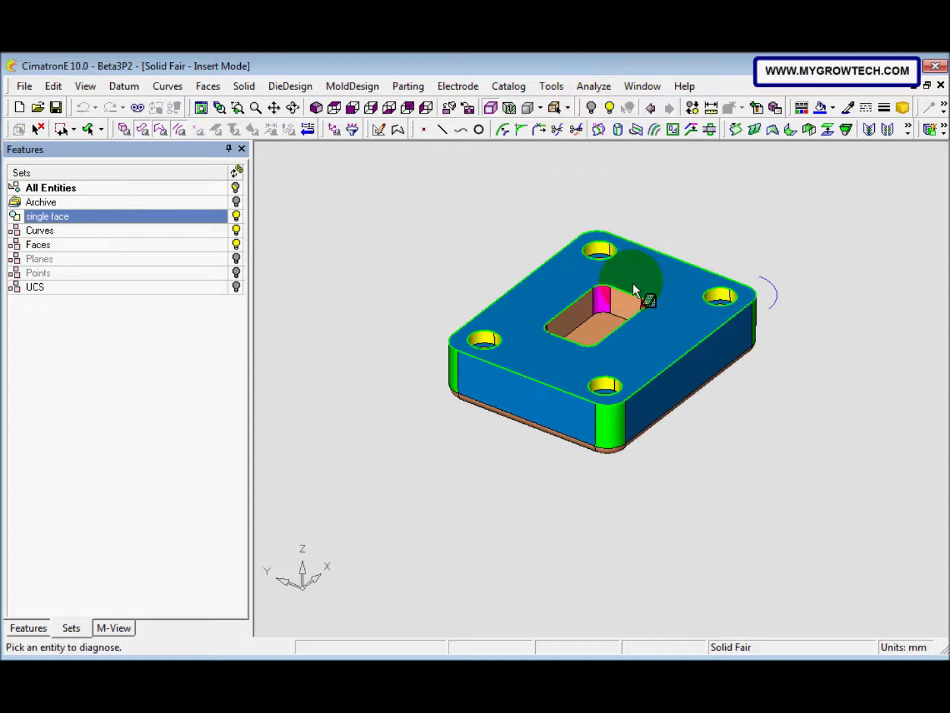
click(769, 284)
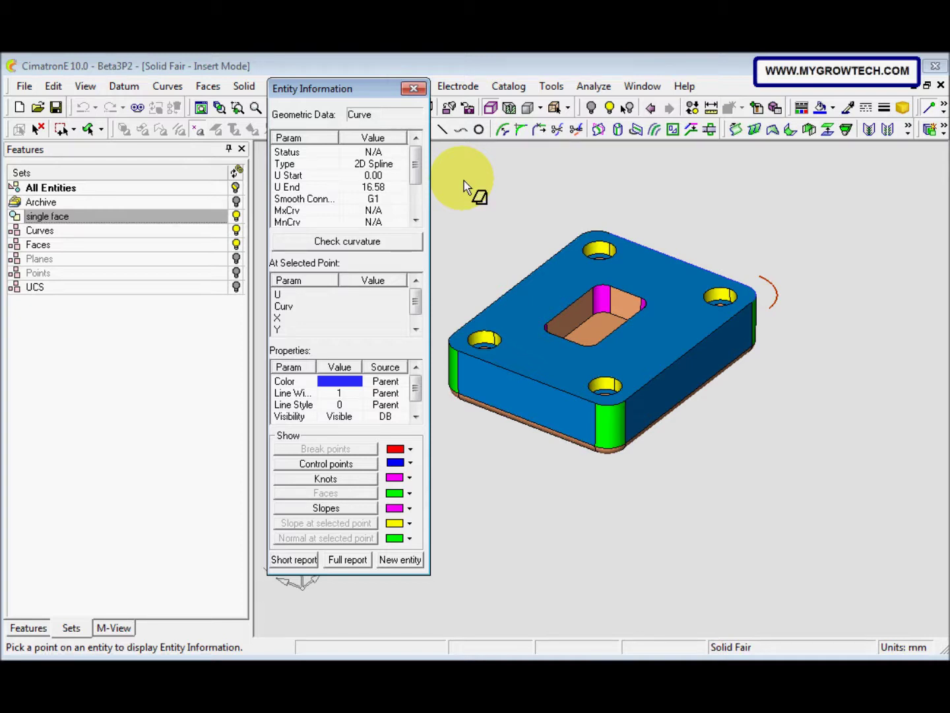
key(Escape)
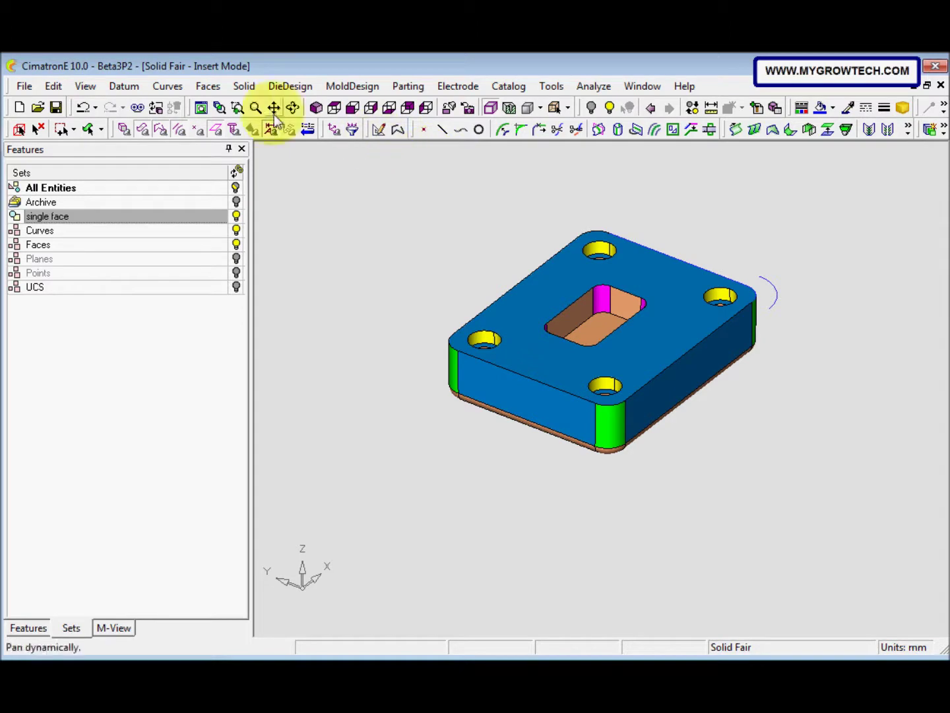
Apply Fair Solid to the detached curve beside the plate's corner
click(244, 86)
mouse_move(341, 449)
click(403, 449)
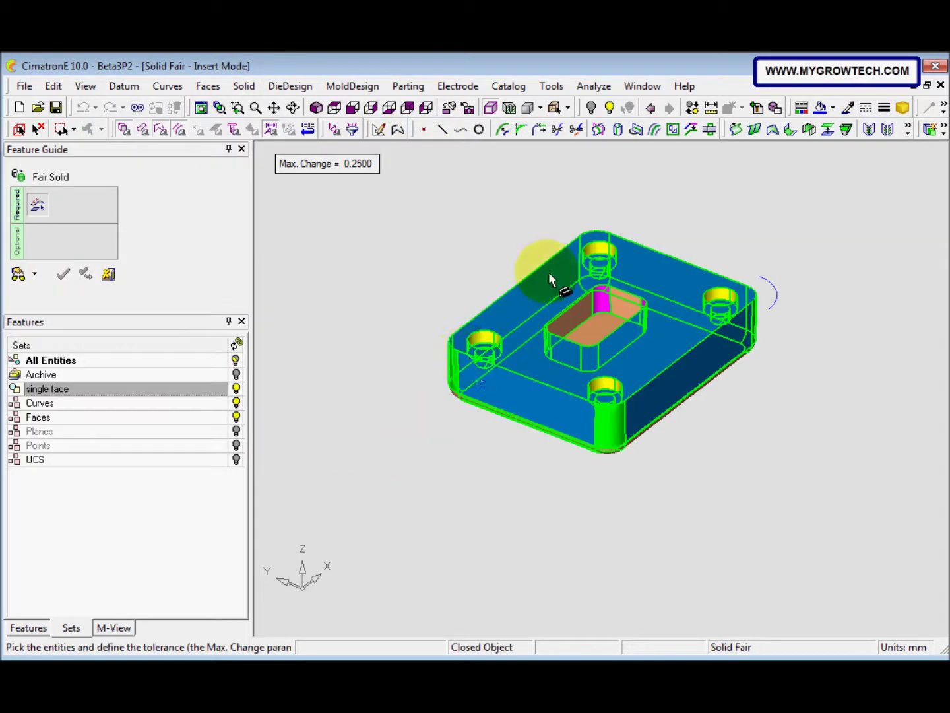
click(702, 288)
click(770, 281)
middle_click(471, 247)
click(471, 246)
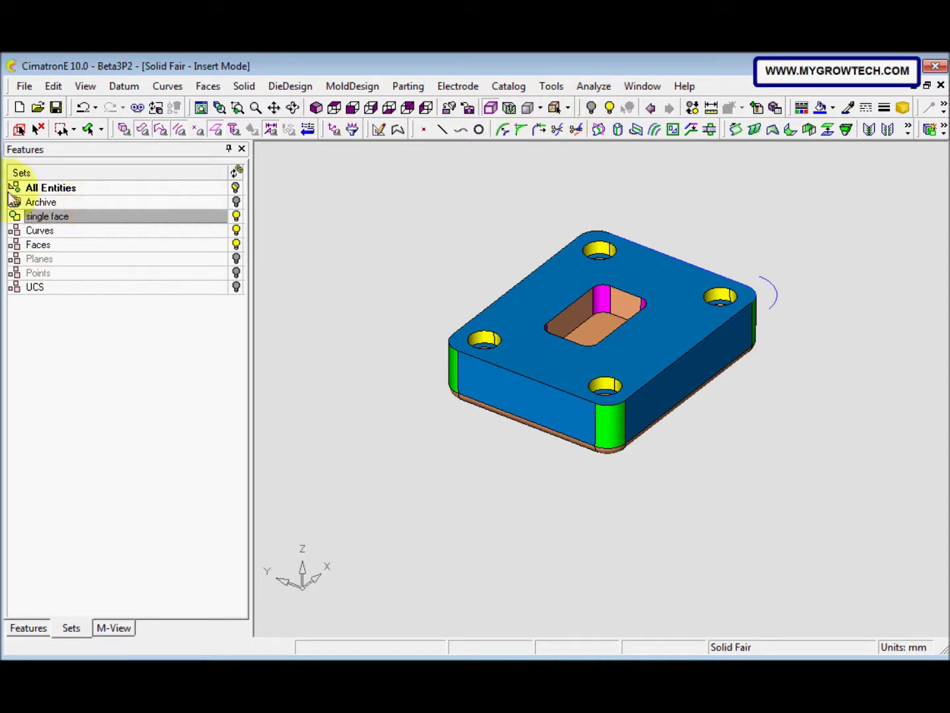
Check the curve type of the faired detached curve with Entity Information
click(594, 87)
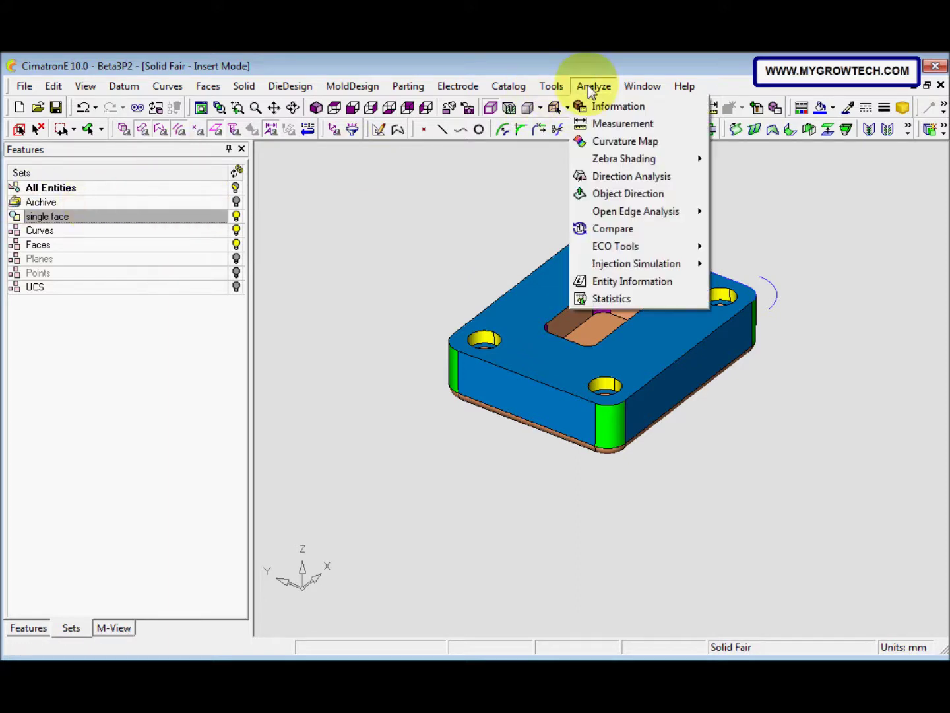
click(624, 280)
click(769, 286)
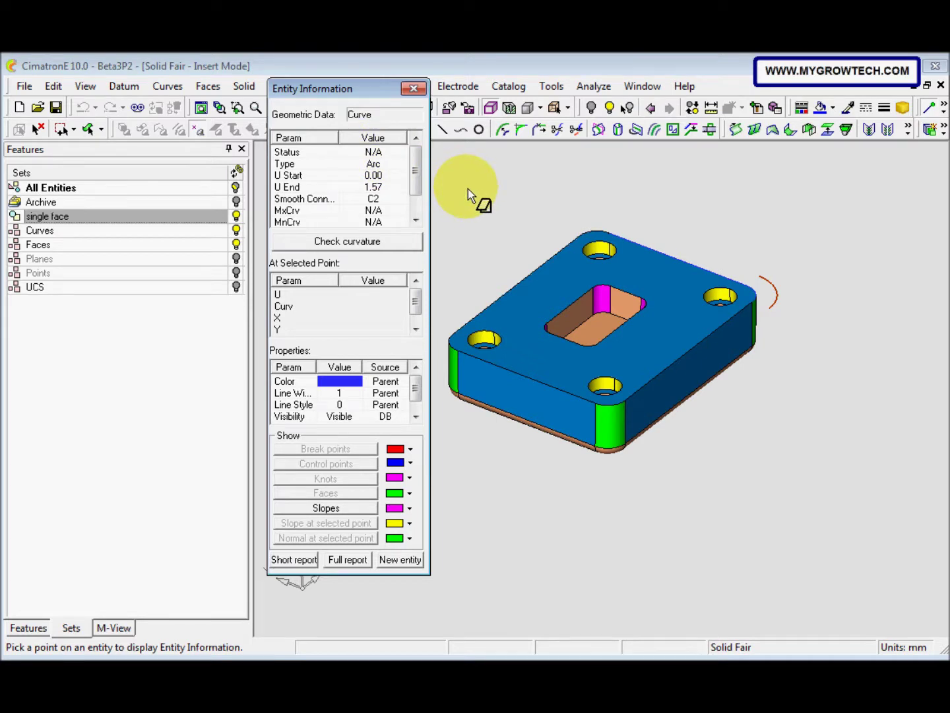
key(Escape)
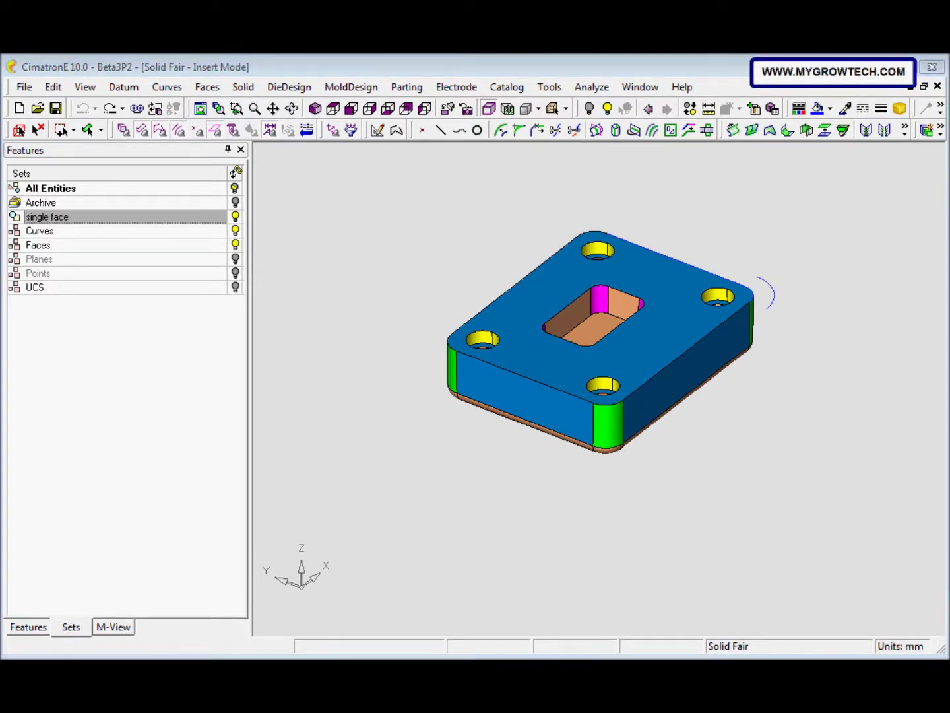
Advance the feature history to its end and examine the entity information of the small swept face beside the plate
right_click(399, 229)
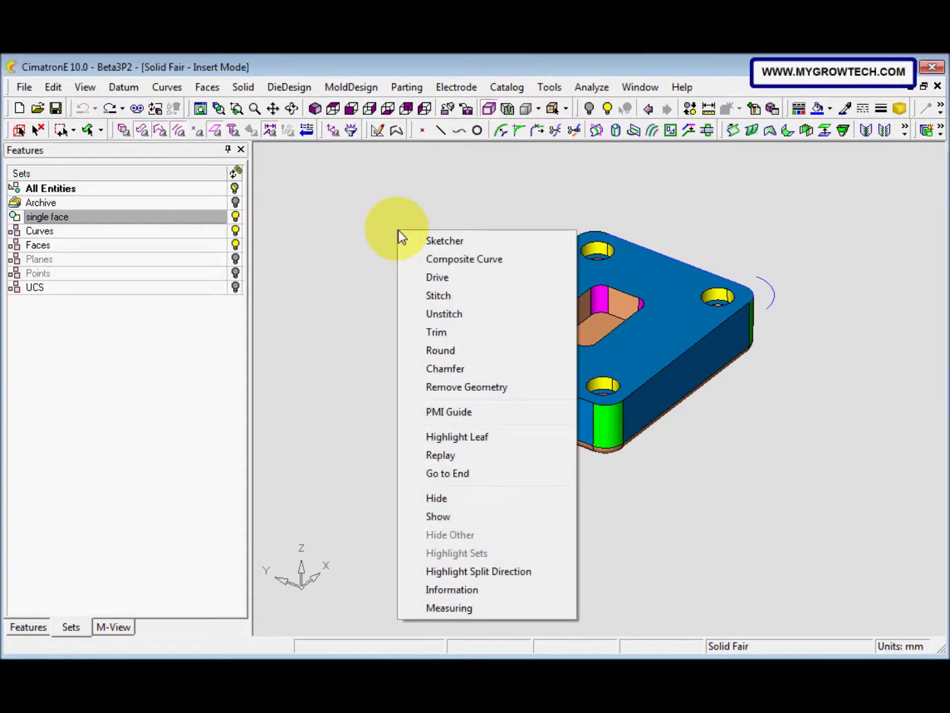
click(462, 472)
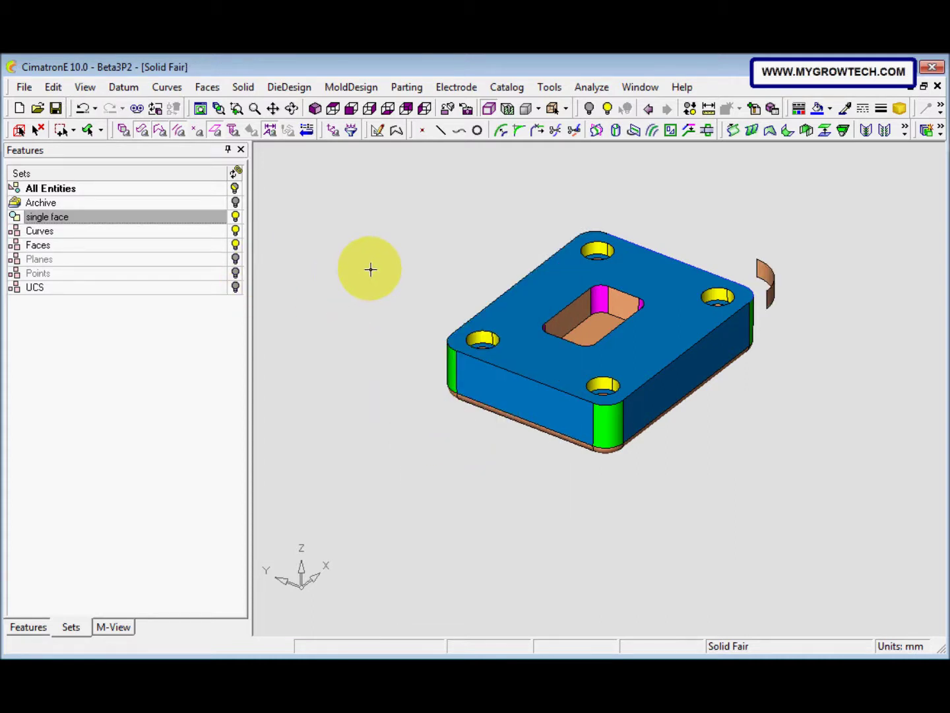
click(597, 87)
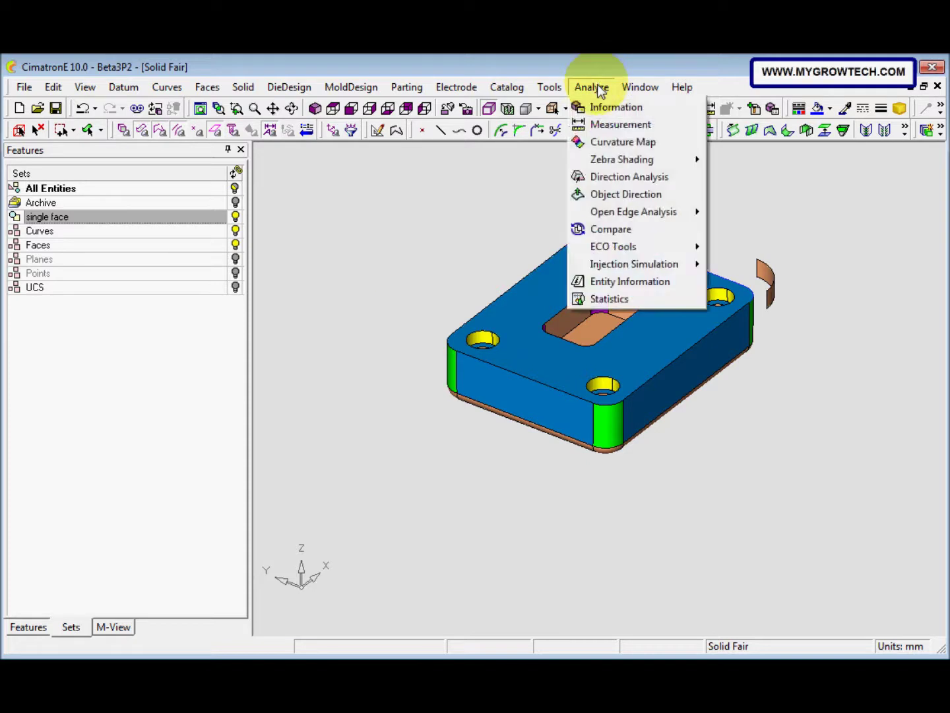
click(636, 289)
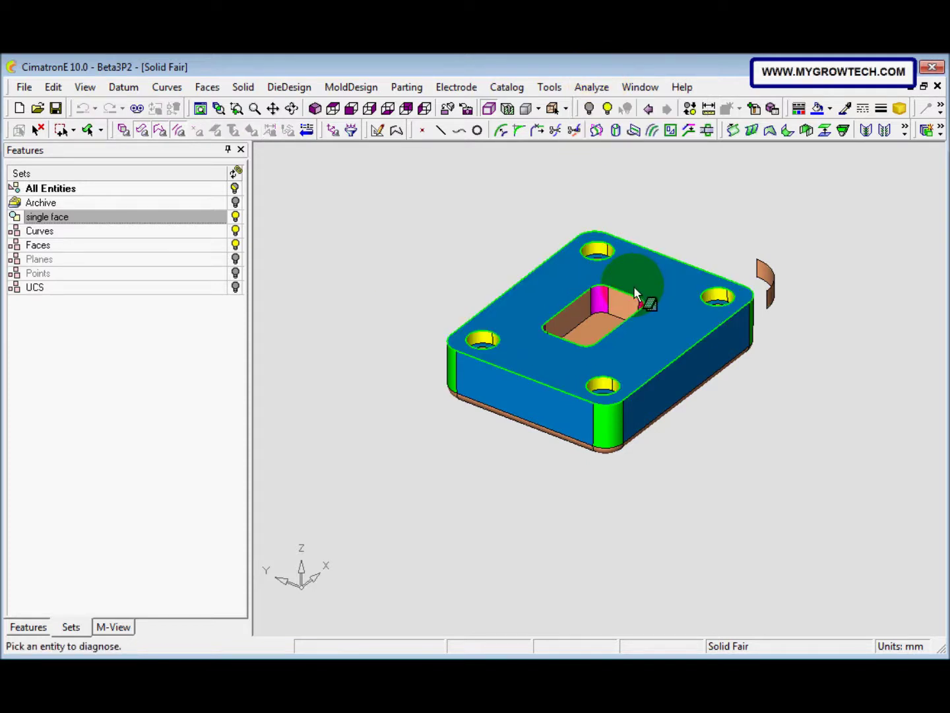
click(764, 274)
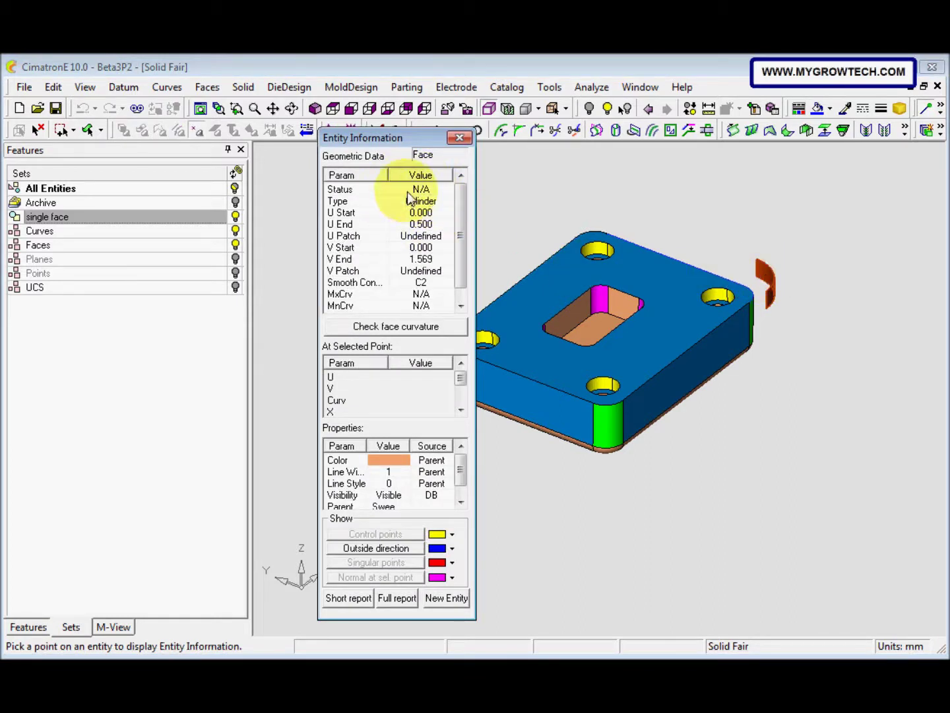
Examine the entity information of the whole faired solid and display its tolerant geometry larger than 0.001 mm
click(455, 598)
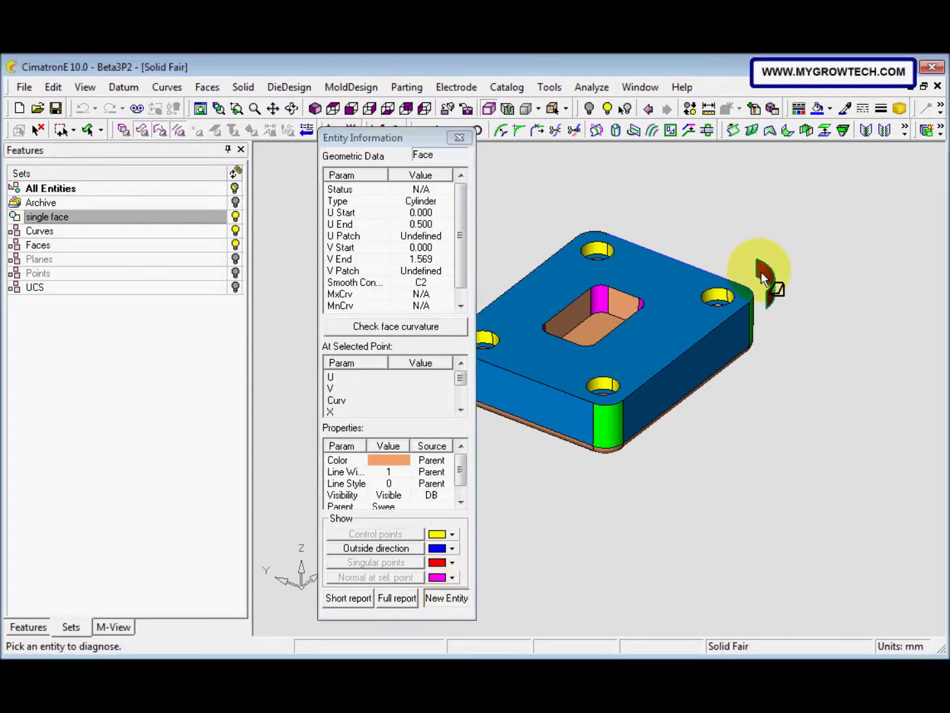
click(646, 323)
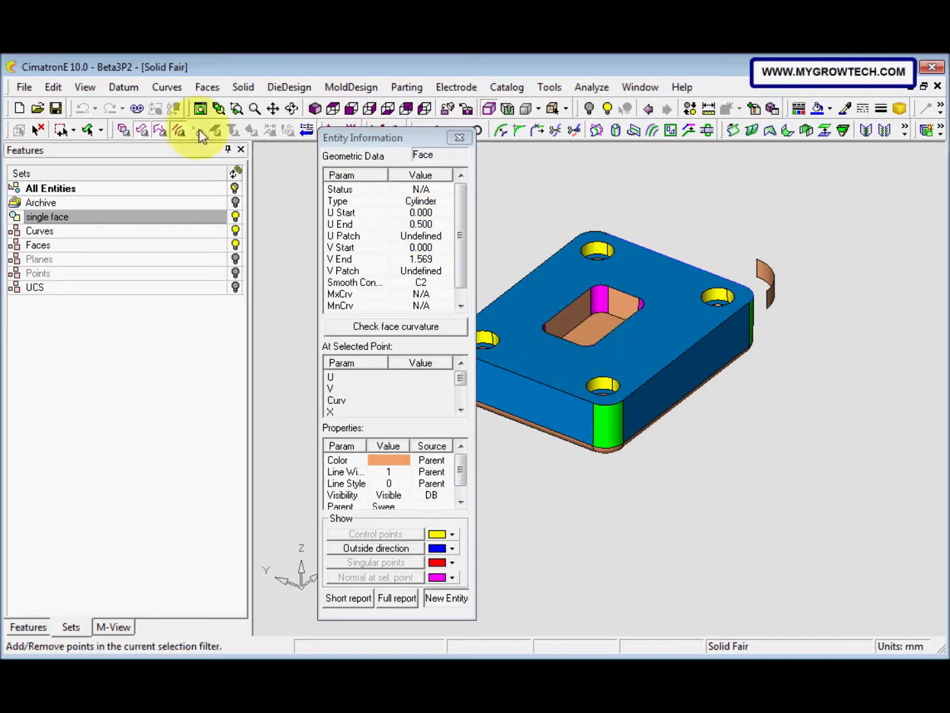
click(125, 133)
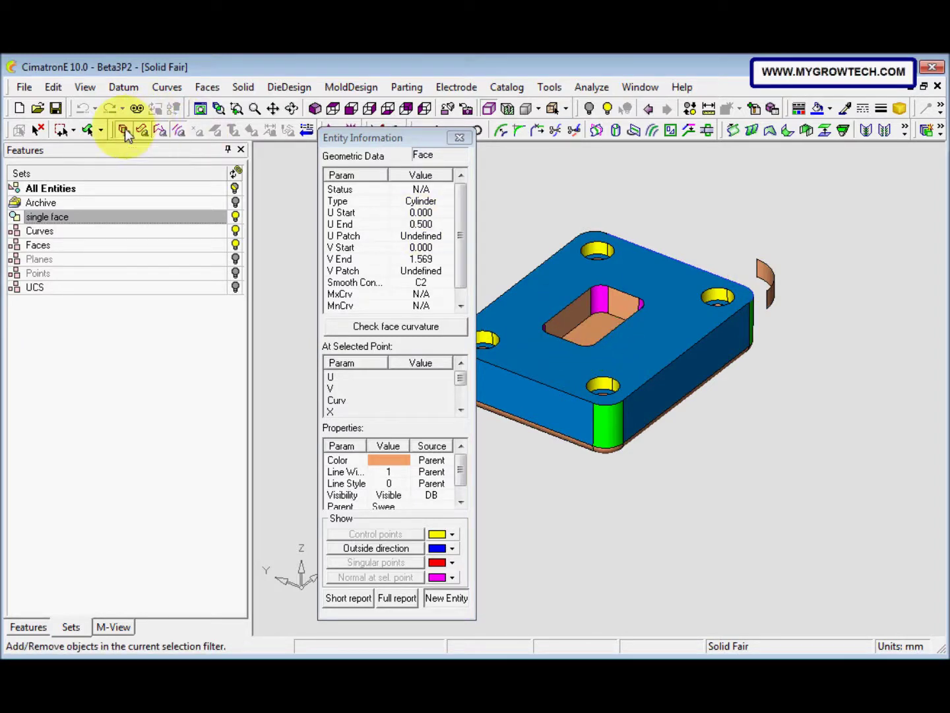
click(540, 316)
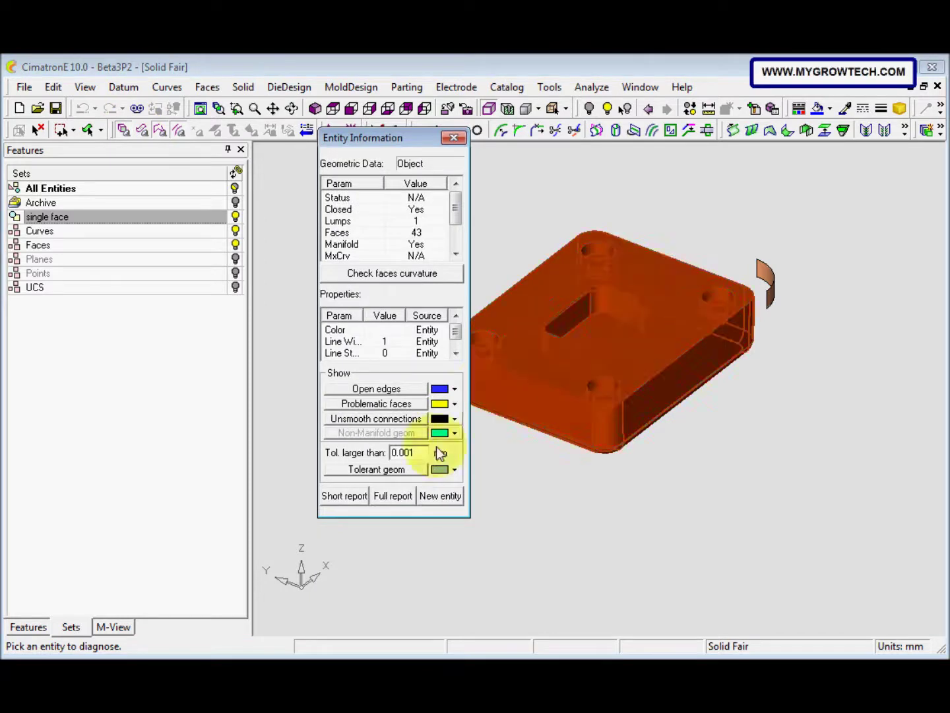
click(397, 468)
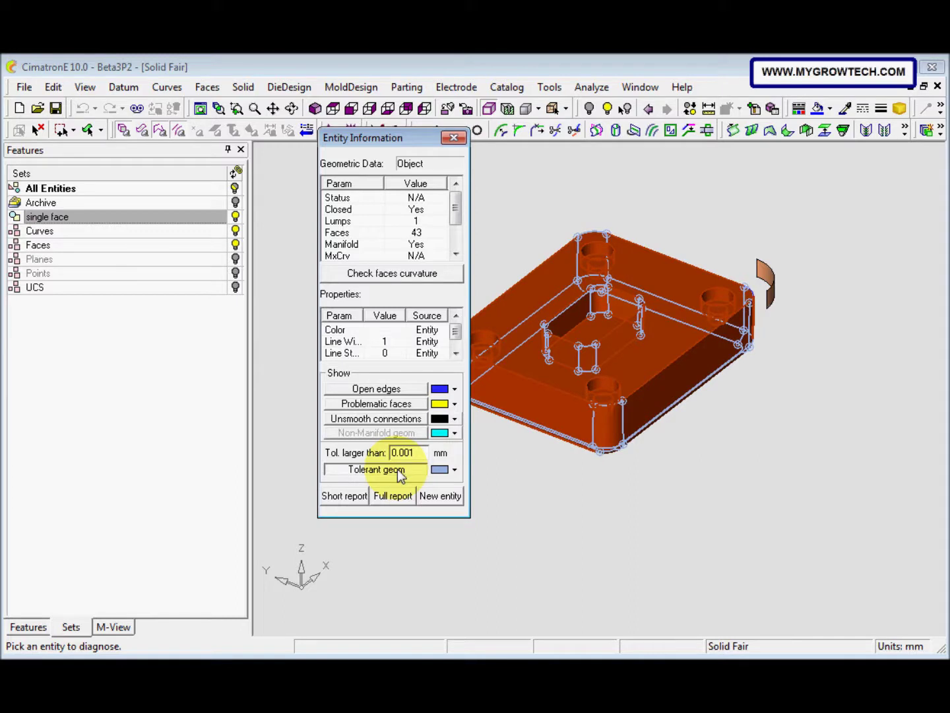
middle_click(483, 463)
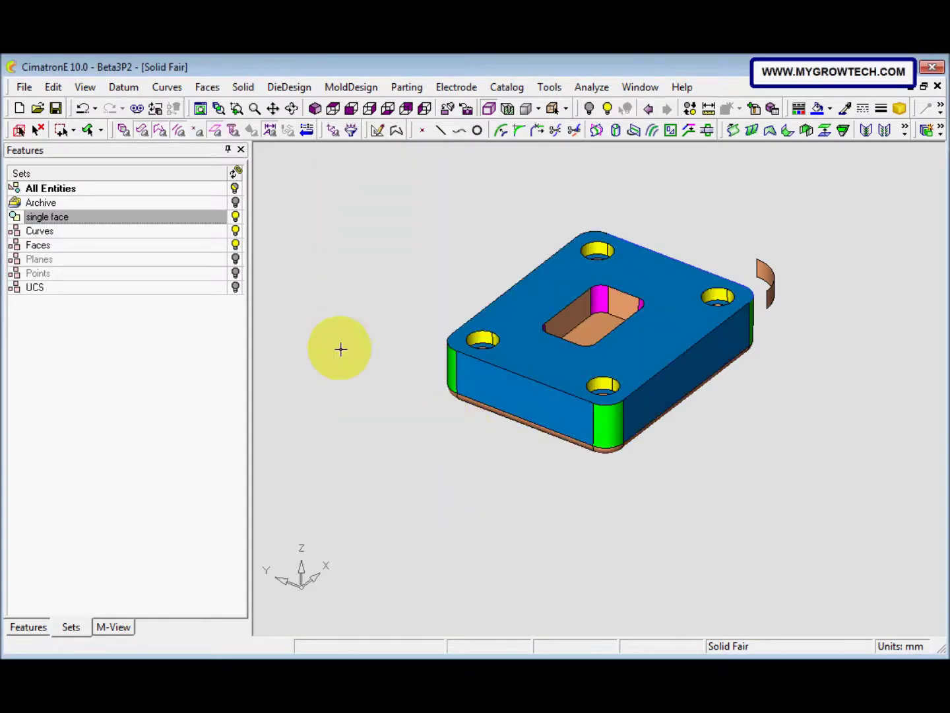